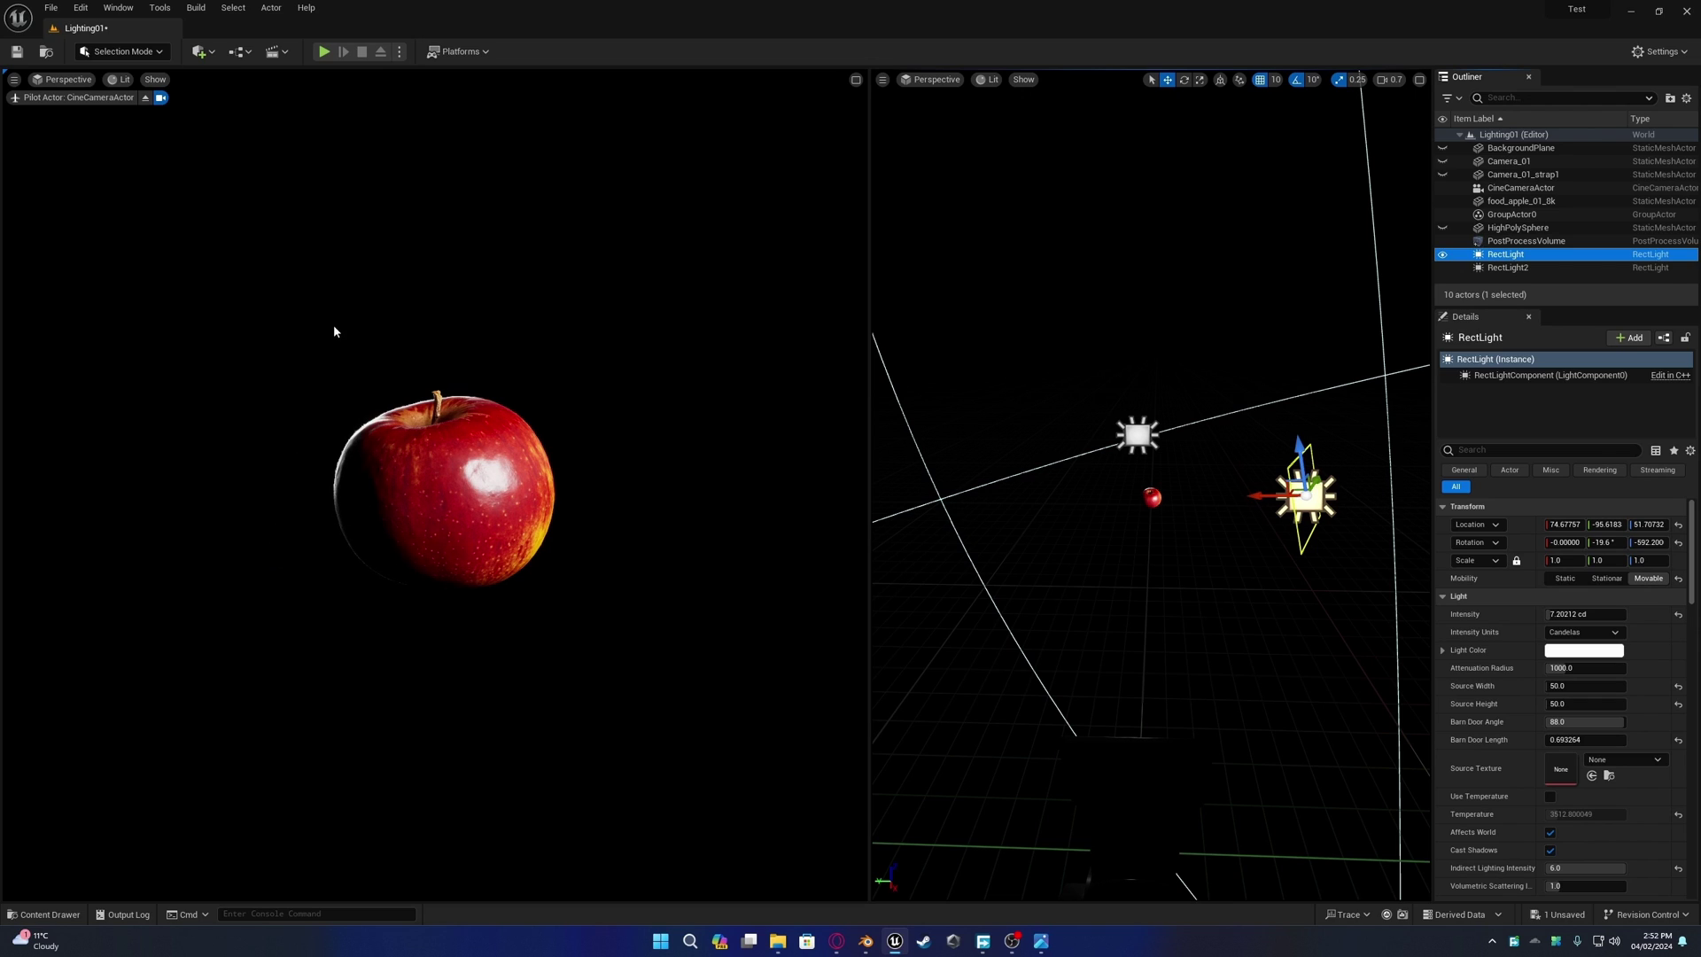
- Toggle the visibility of RectLight and RectLight2 to compare their effect, and unhide BackgroundPlane behind the apple
{"action": "left_click", "coordinate": [1442, 256]}
{"action": "left_click", "coordinate": [1442, 256]}
{"action": "left_click", "coordinate": [1443, 268]}
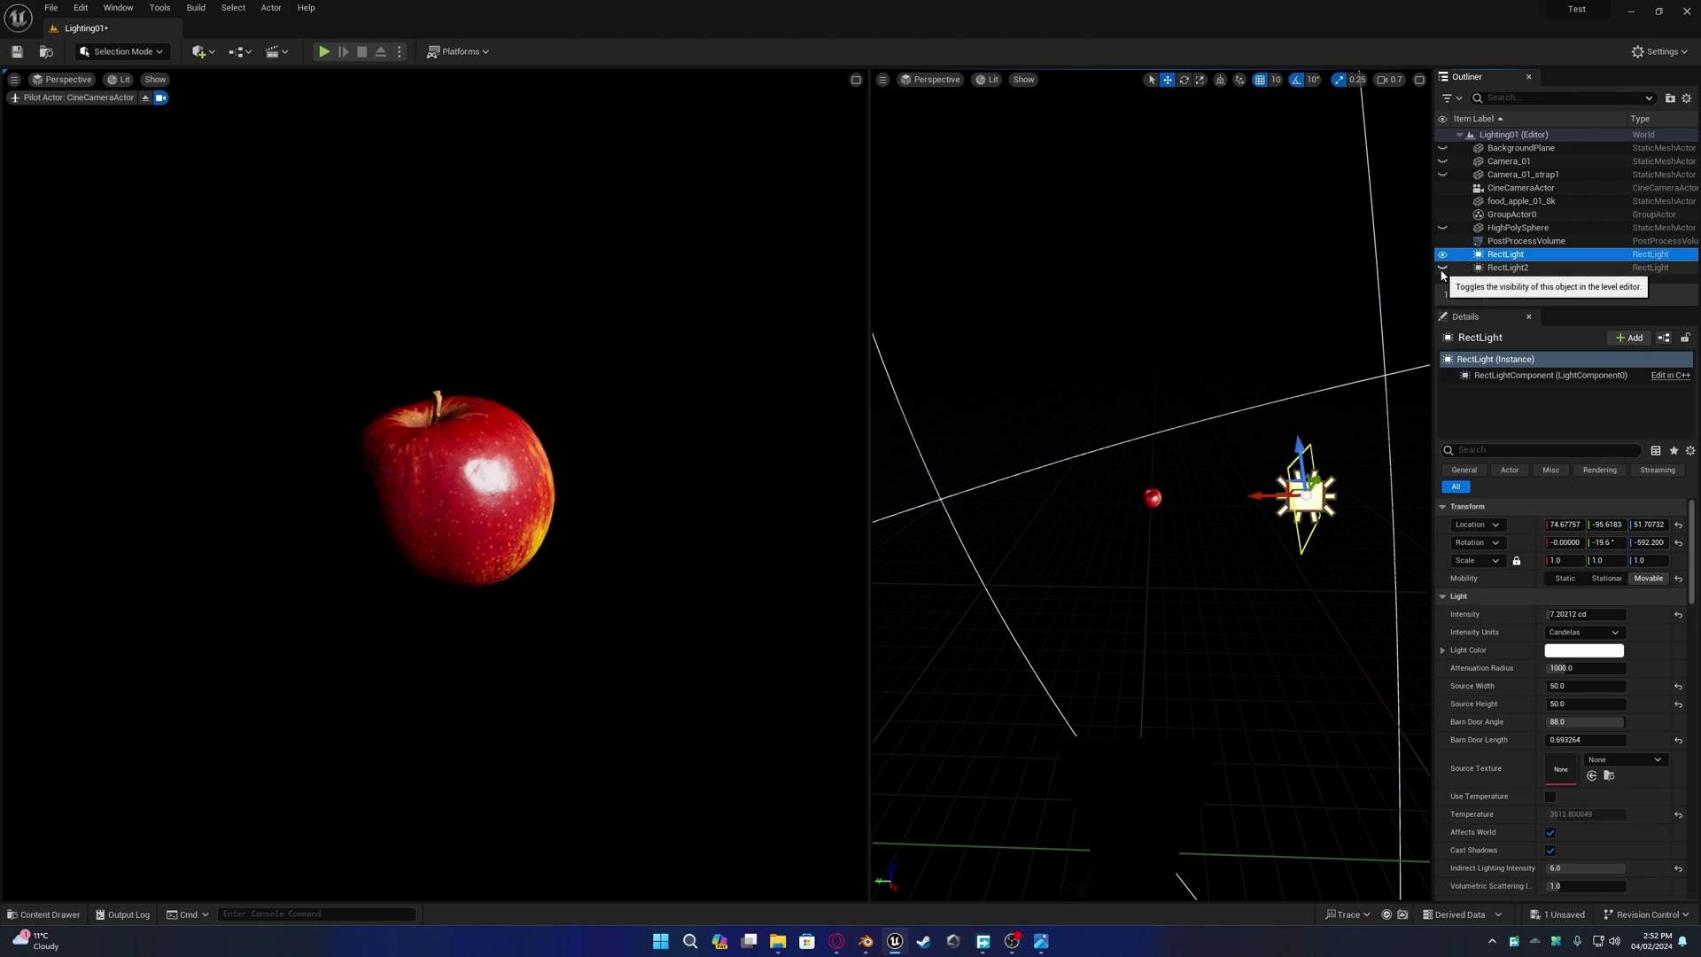
{"action": "left_click", "coordinate": [1442, 148]}
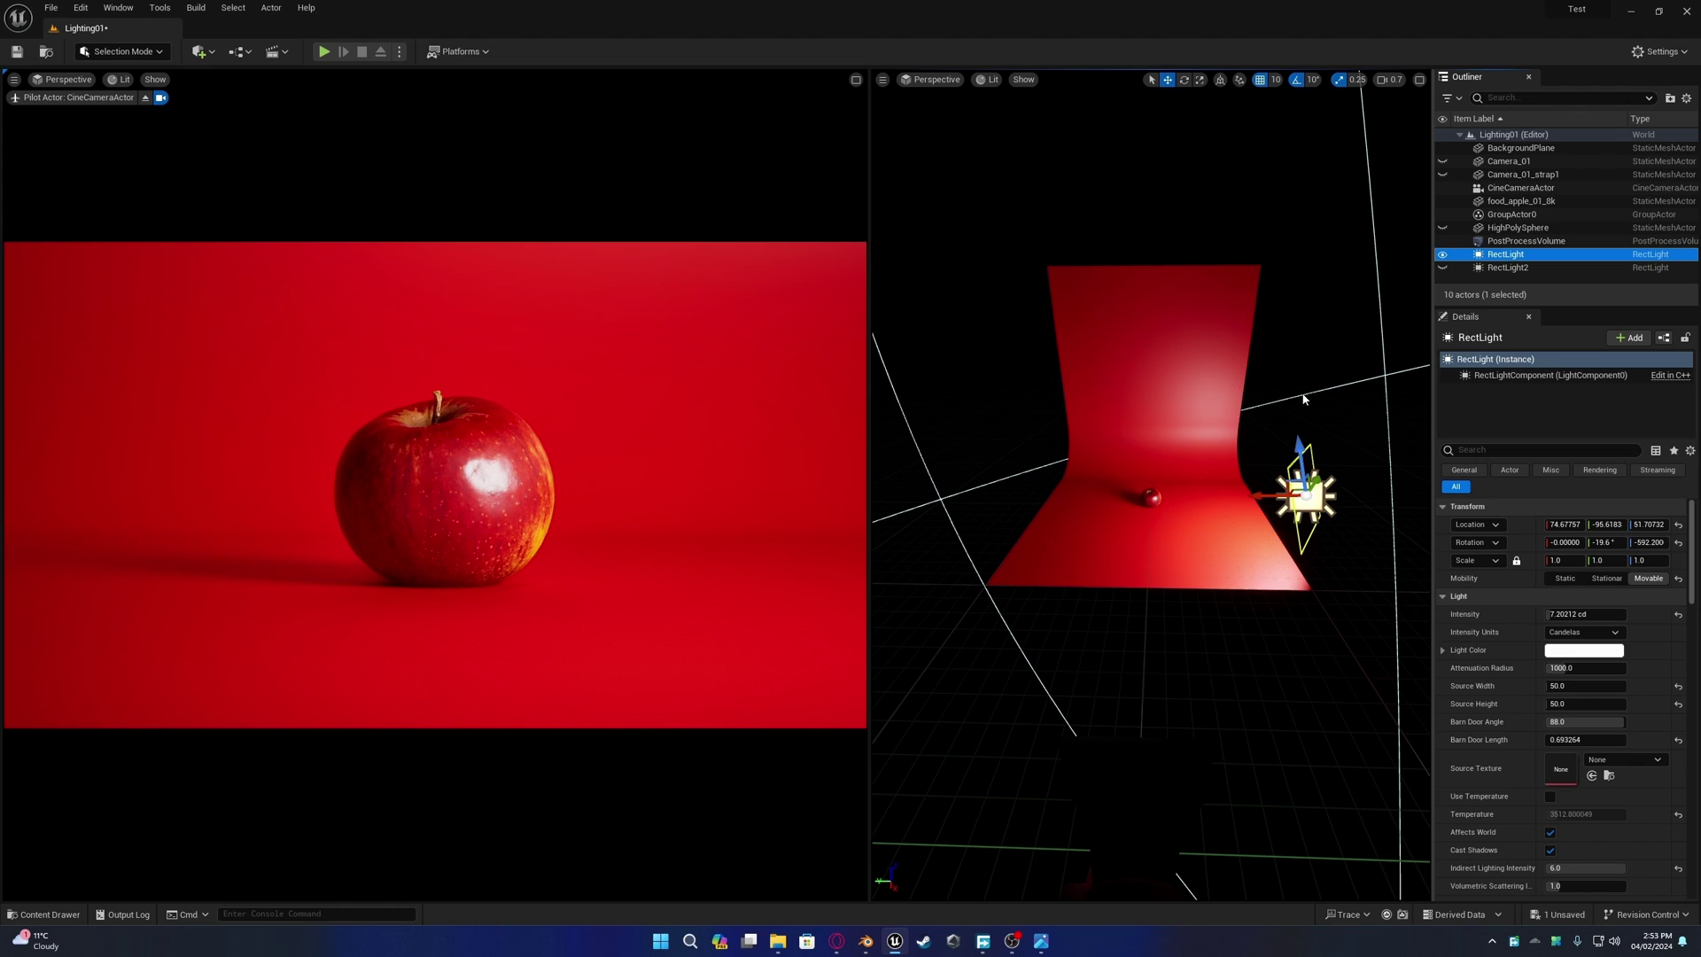
{"action": "left_click", "coordinate": [1443, 268]}
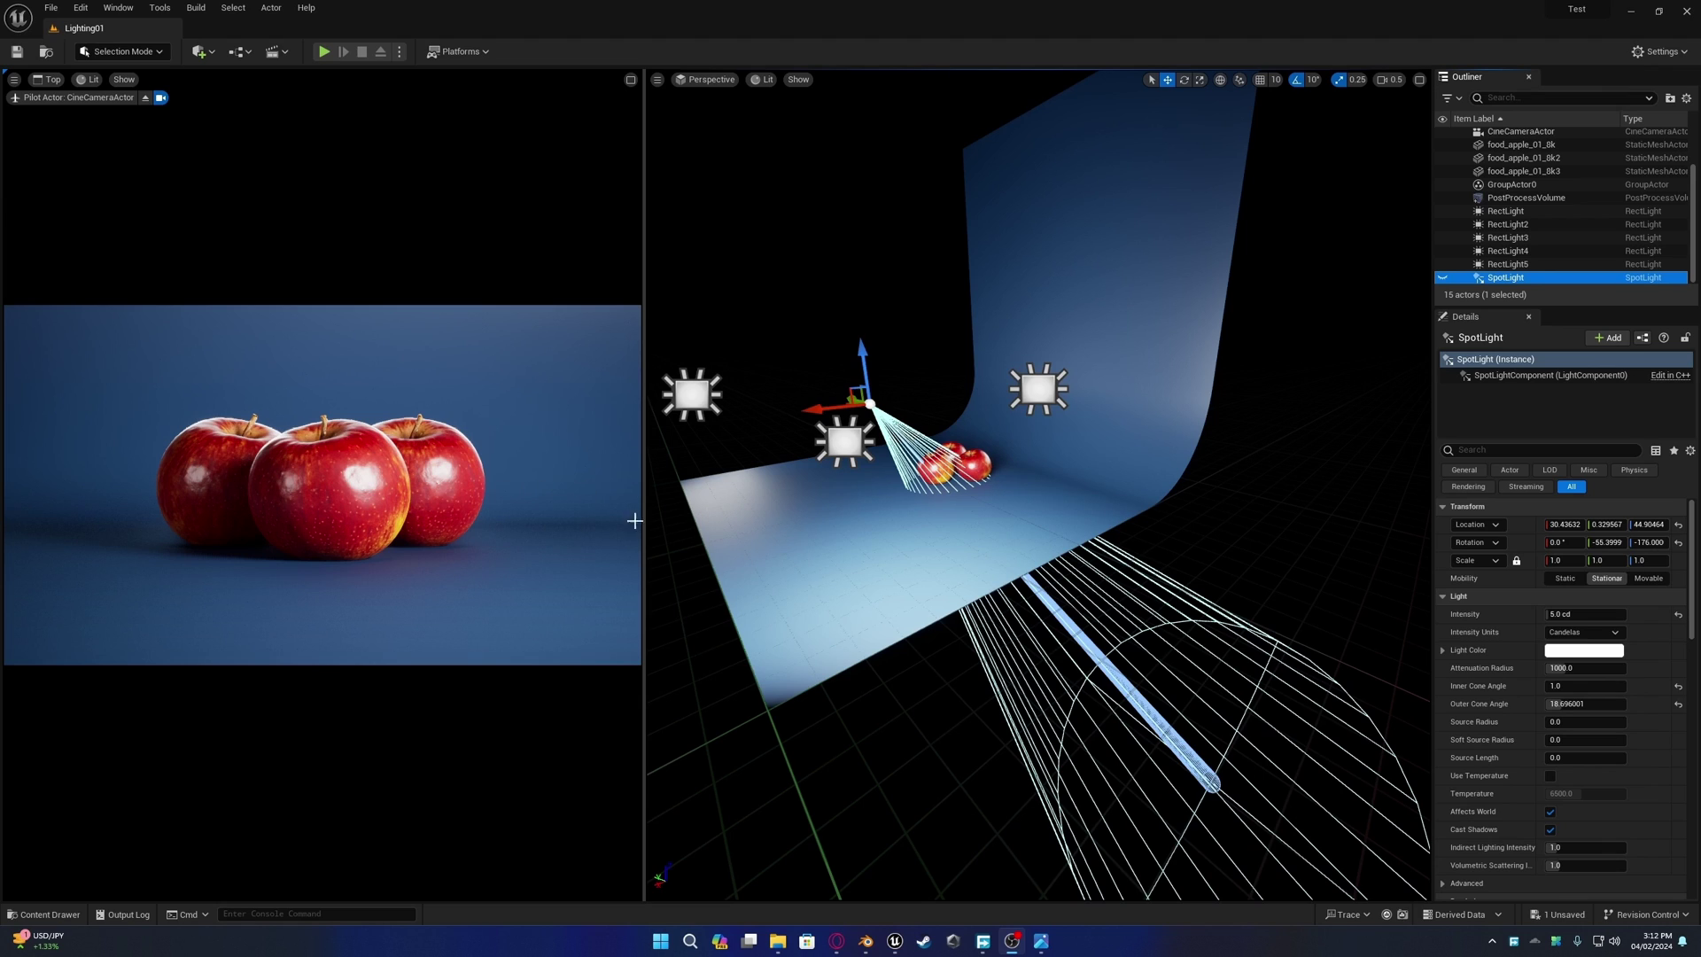
- Unhide the SpotLight above the three apples
{"action": "left_click", "coordinate": [1442, 277]}
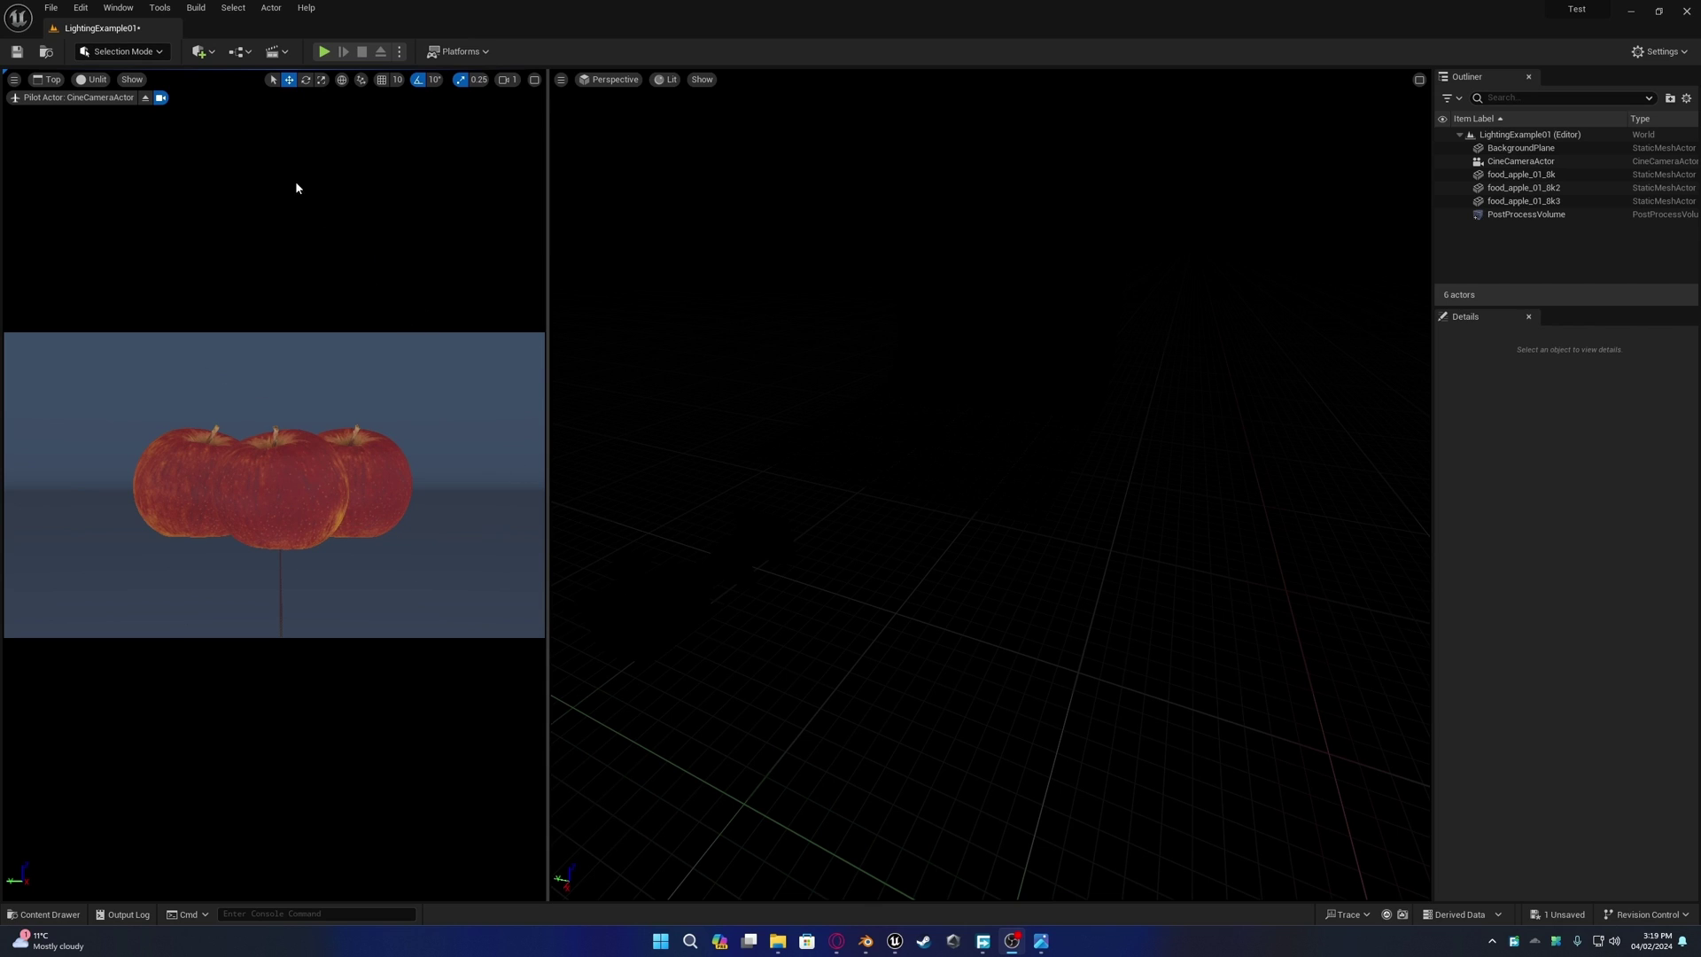
- Add a Rect Light, place it near the apples and switch the camera view to Lit mode
{"action": "left_click", "coordinate": [202, 51]}
{"action": "left_click", "coordinate": [270, 307]}
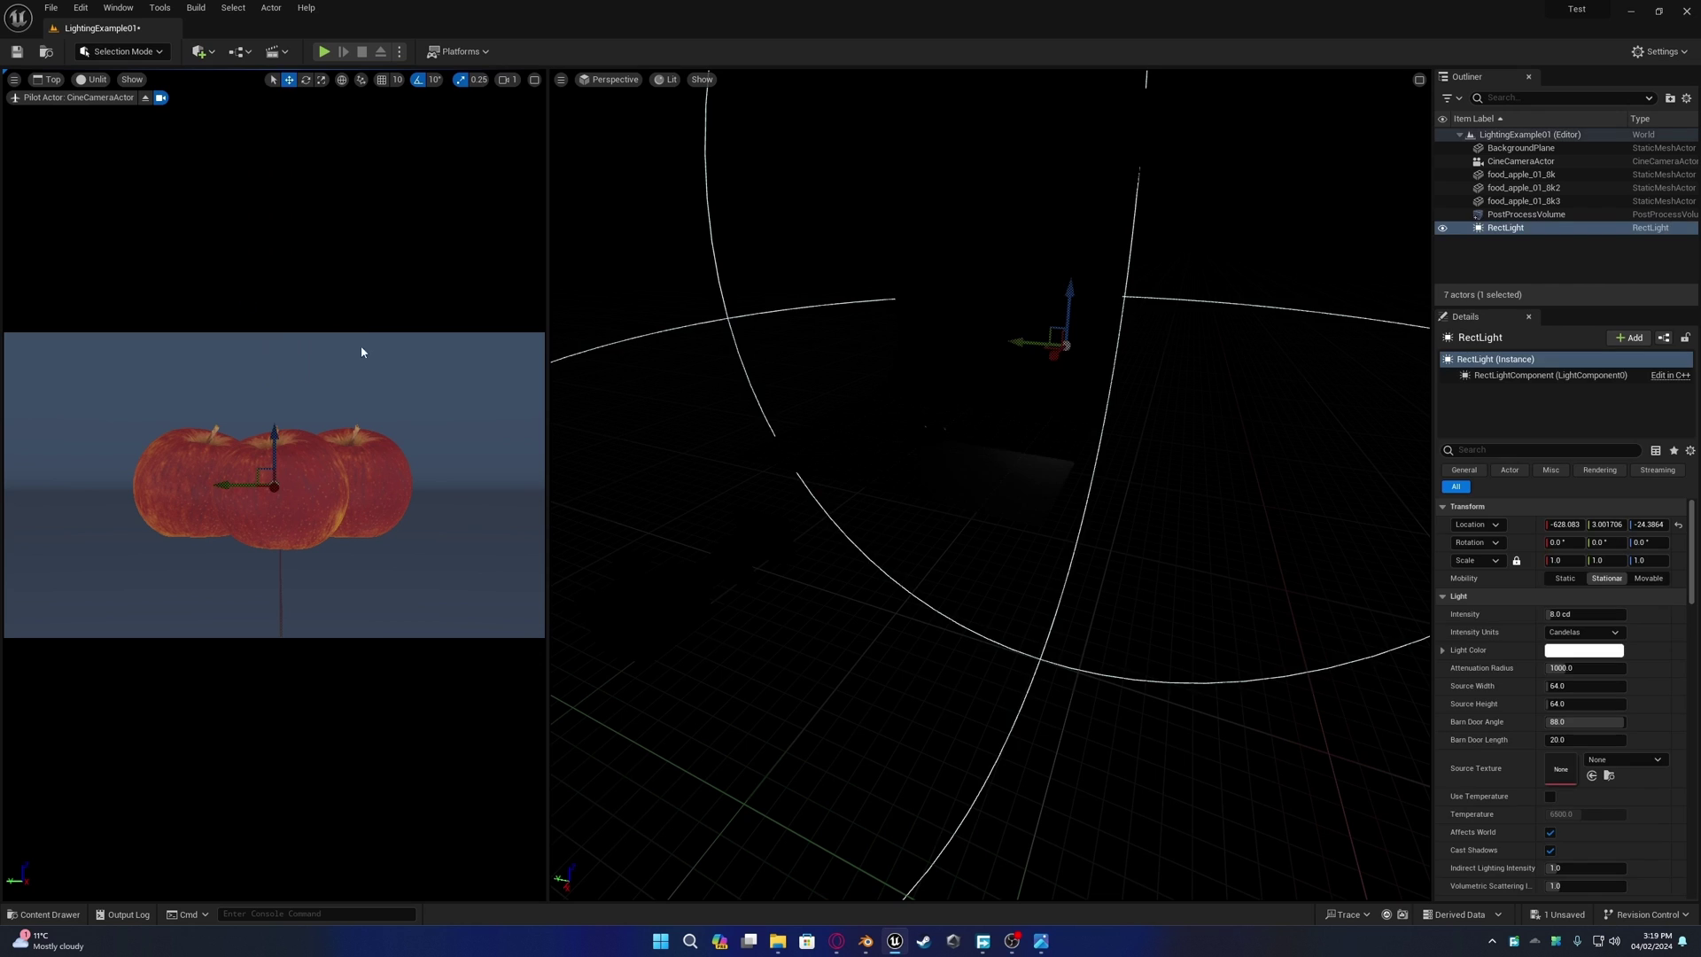
{"action": "mouse_move", "coordinate": [946, 447]}
{"action": "right_mouse_down"}
{"action": "mouse_move", "coordinate": [858, 443]}
{"action": "mouse_move", "coordinate": [957, 436]}
{"action": "right_mouse_up"}
{"action": "left_click_drag", "start_coordinate": [1049, 332], "coordinate": [791, 311]}
{"action": "left_click", "coordinate": [93, 79]}
{"action": "left_click", "coordinate": [107, 116]}
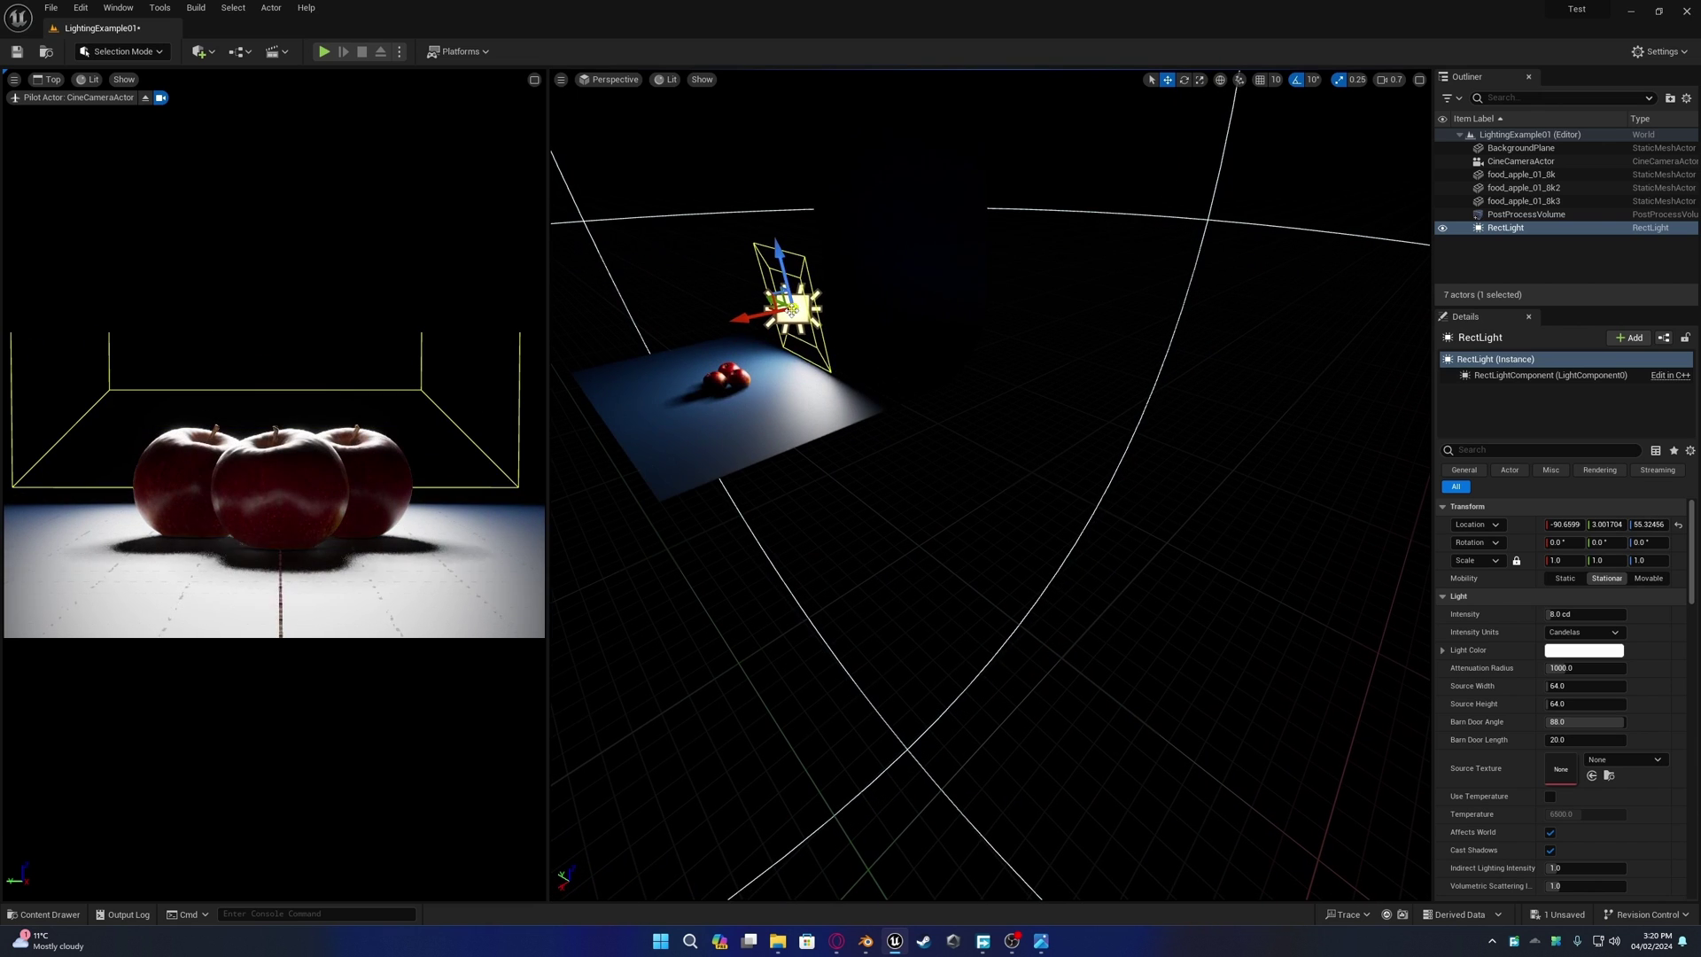
- Pilot the rect light to the right side of the apples, aimed at them from about location 55, -110, 34
{"action": "right_click", "coordinate": [791, 310]}
{"action": "left_click", "coordinate": [872, 454]}
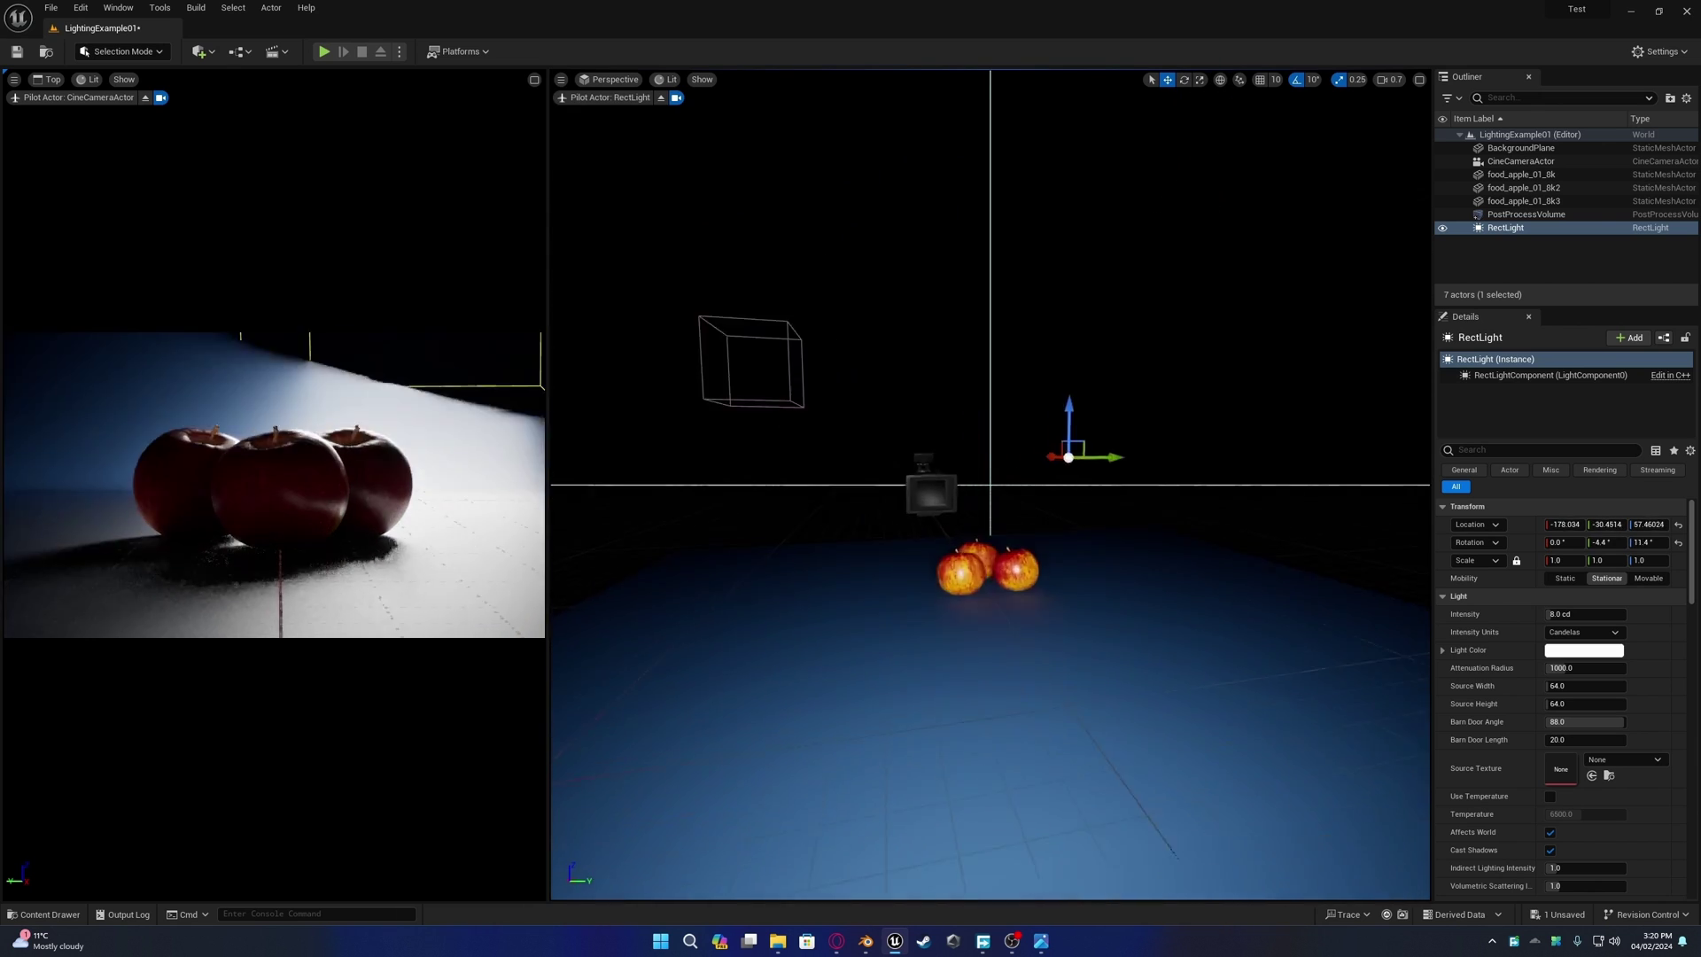
{"action": "key", "text": "a"}
{"action": "right_click_drag", "start_coordinate": [990, 485], "coordinate": [1244, 501]}
{"action": "key", "text": "w"}
{"action": "scroll", "coordinate": [989, 484], "scroll_direction": "down", "scroll_amount": 3}
{"action": "key", "text": "q"}
{"action": "scroll", "coordinate": [989, 485], "scroll_direction": "down", "scroll_amount": 2}
{"action": "key", "text": "d"}
{"action": "key", "text": "q"}
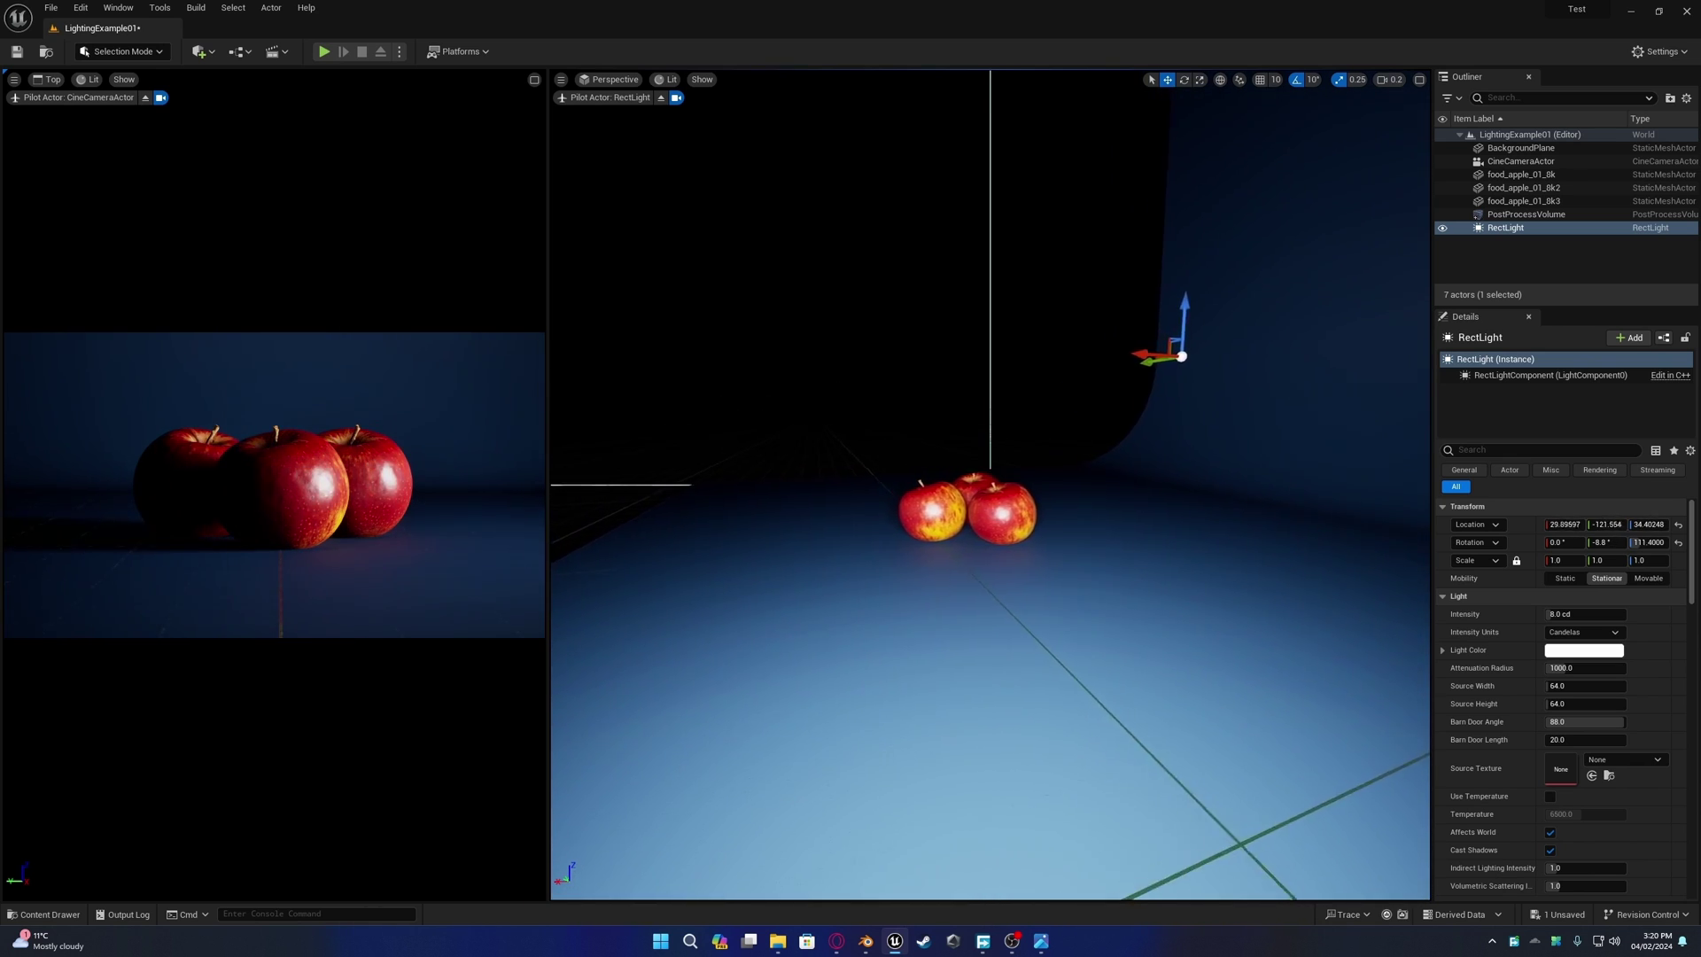
{"action": "right_click_drag", "start_coordinate": [1094, 463], "coordinate": [1135, 464]}
{"action": "left_click", "coordinate": [661, 97]}
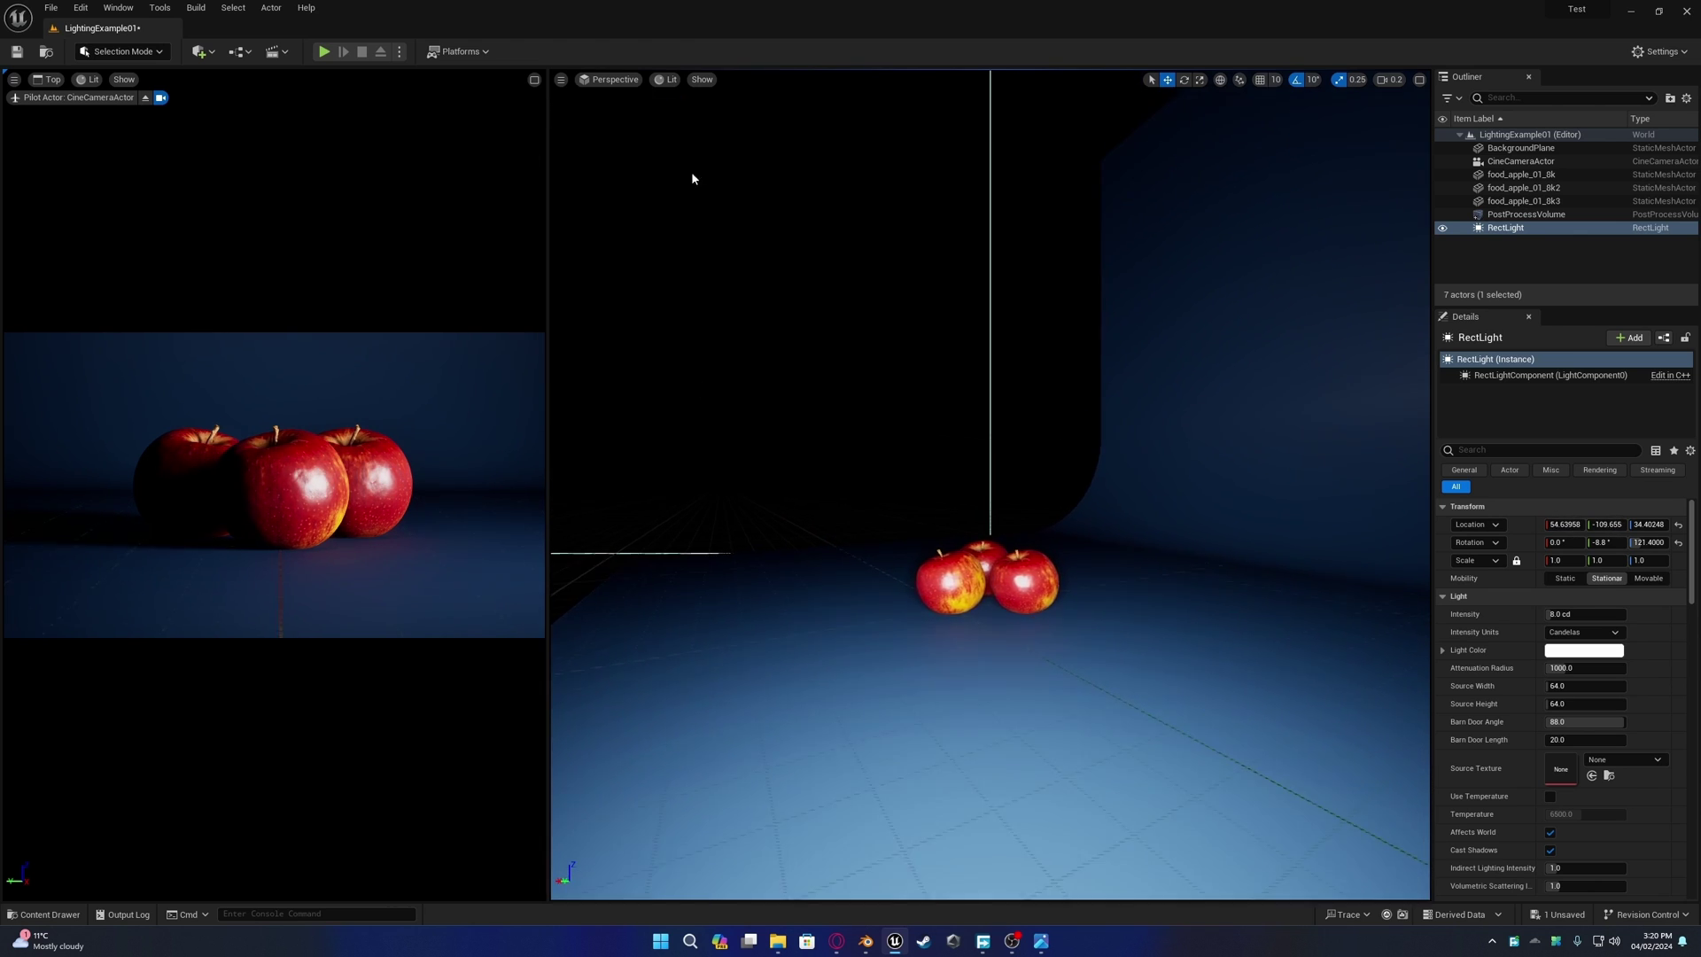
- Raise the rect light's intensity to about 20.65 cd
{"action": "key", "text": "a"}
{"action": "mouse_move", "coordinate": [596, 425]}
{"action": "right_mouse_down"}
{"action": "mouse_move", "coordinate": [700, 426]}
{"action": "mouse_move", "coordinate": [596, 426]}
{"action": "right_mouse_up"}
{"action": "key", "text": "s"}
{"action": "scroll", "coordinate": [803, 510], "scroll_direction": "up", "scroll_amount": 1}
{"action": "mouse_move", "coordinate": [803, 510]}
{"action": "right_mouse_down"}
{"action": "mouse_move", "coordinate": [803, 496]}
{"action": "mouse_move", "coordinate": [842, 531]}
{"action": "mouse_move", "coordinate": [833, 518]}
{"action": "right_mouse_up"}
{"action": "key", "text": "s"}
{"action": "left_click_drag", "start_coordinate": [1558, 614], "coordinate": [1587, 614]}
{"action": "mouse_move", "coordinate": [1264, 460]}
{"action": "right_mouse_down"}
{"action": "mouse_move", "coordinate": [1356, 443]}
{"action": "mouse_move", "coordinate": [1263, 460]}
{"action": "right_mouse_up"}
{"action": "key", "text": "a"}
{"action": "right_click_drag", "start_coordinate": [943, 581], "coordinate": [980, 585]}
{"action": "key", "text": "s"}
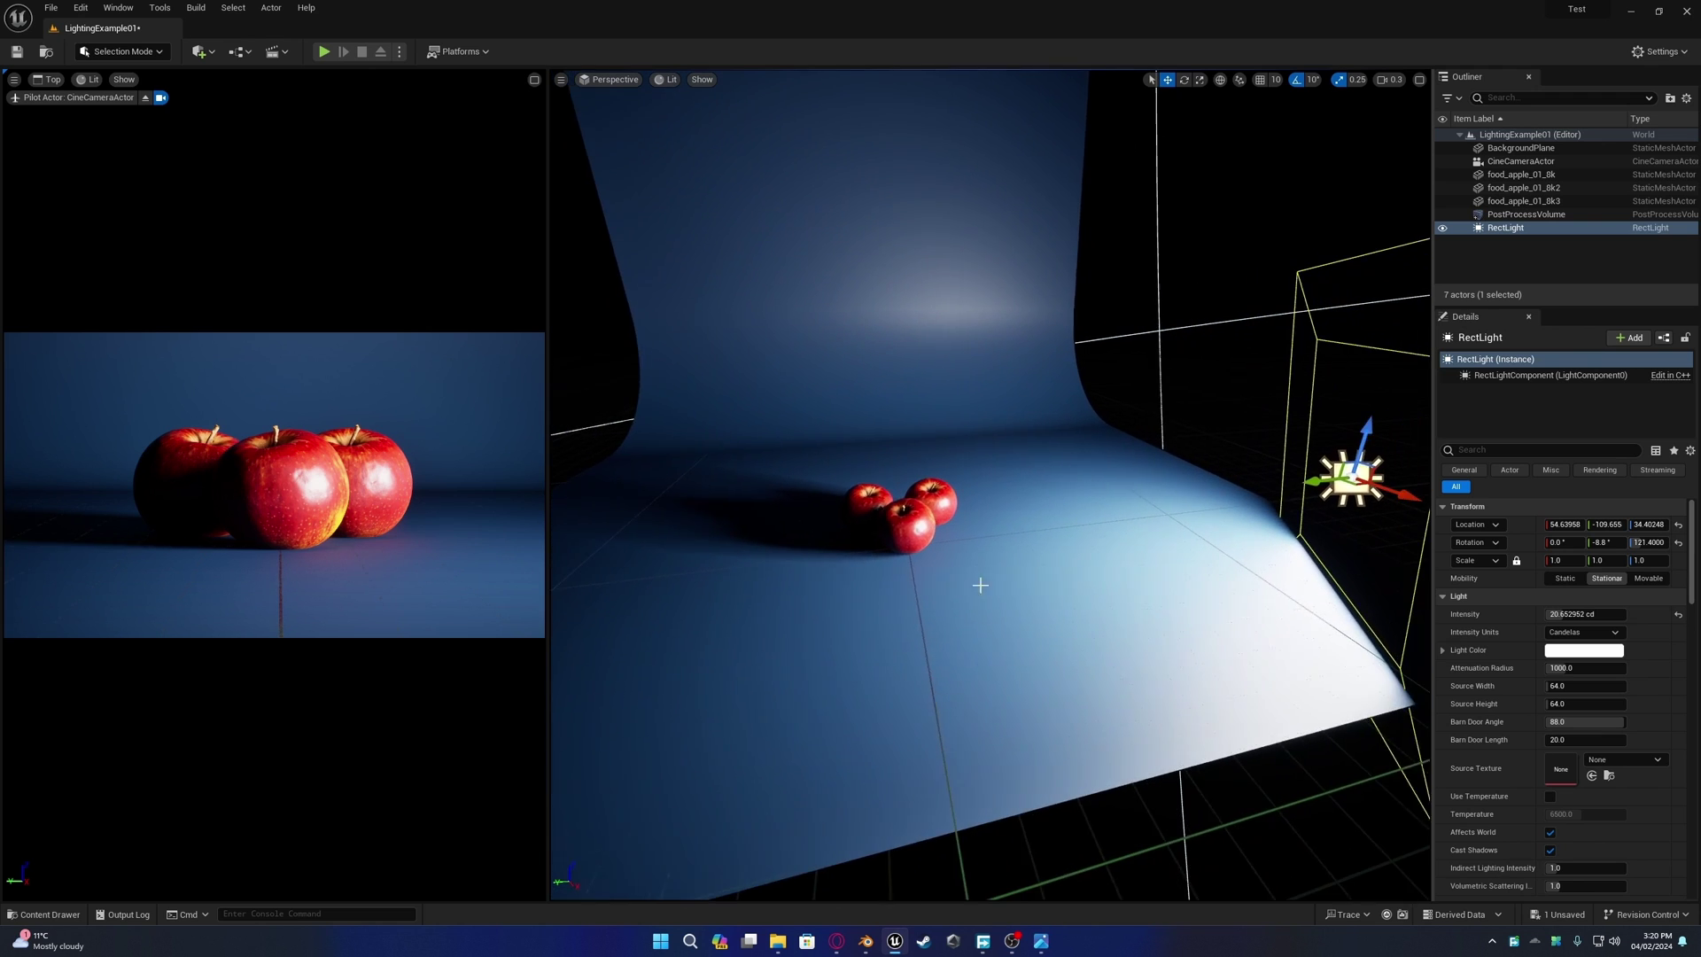
- Set the rect light's source width and source height to 50
{"action": "right_click_drag", "start_coordinate": [1247, 572], "coordinate": [1152, 594]}
{"action": "key", "text": "w"}
{"action": "mouse_move", "coordinate": [1371, 625]}
{"action": "right_mouse_down"}
{"action": "mouse_move", "coordinate": [1418, 622]}
{"action": "mouse_move", "coordinate": [1371, 625]}
{"action": "right_mouse_up"}
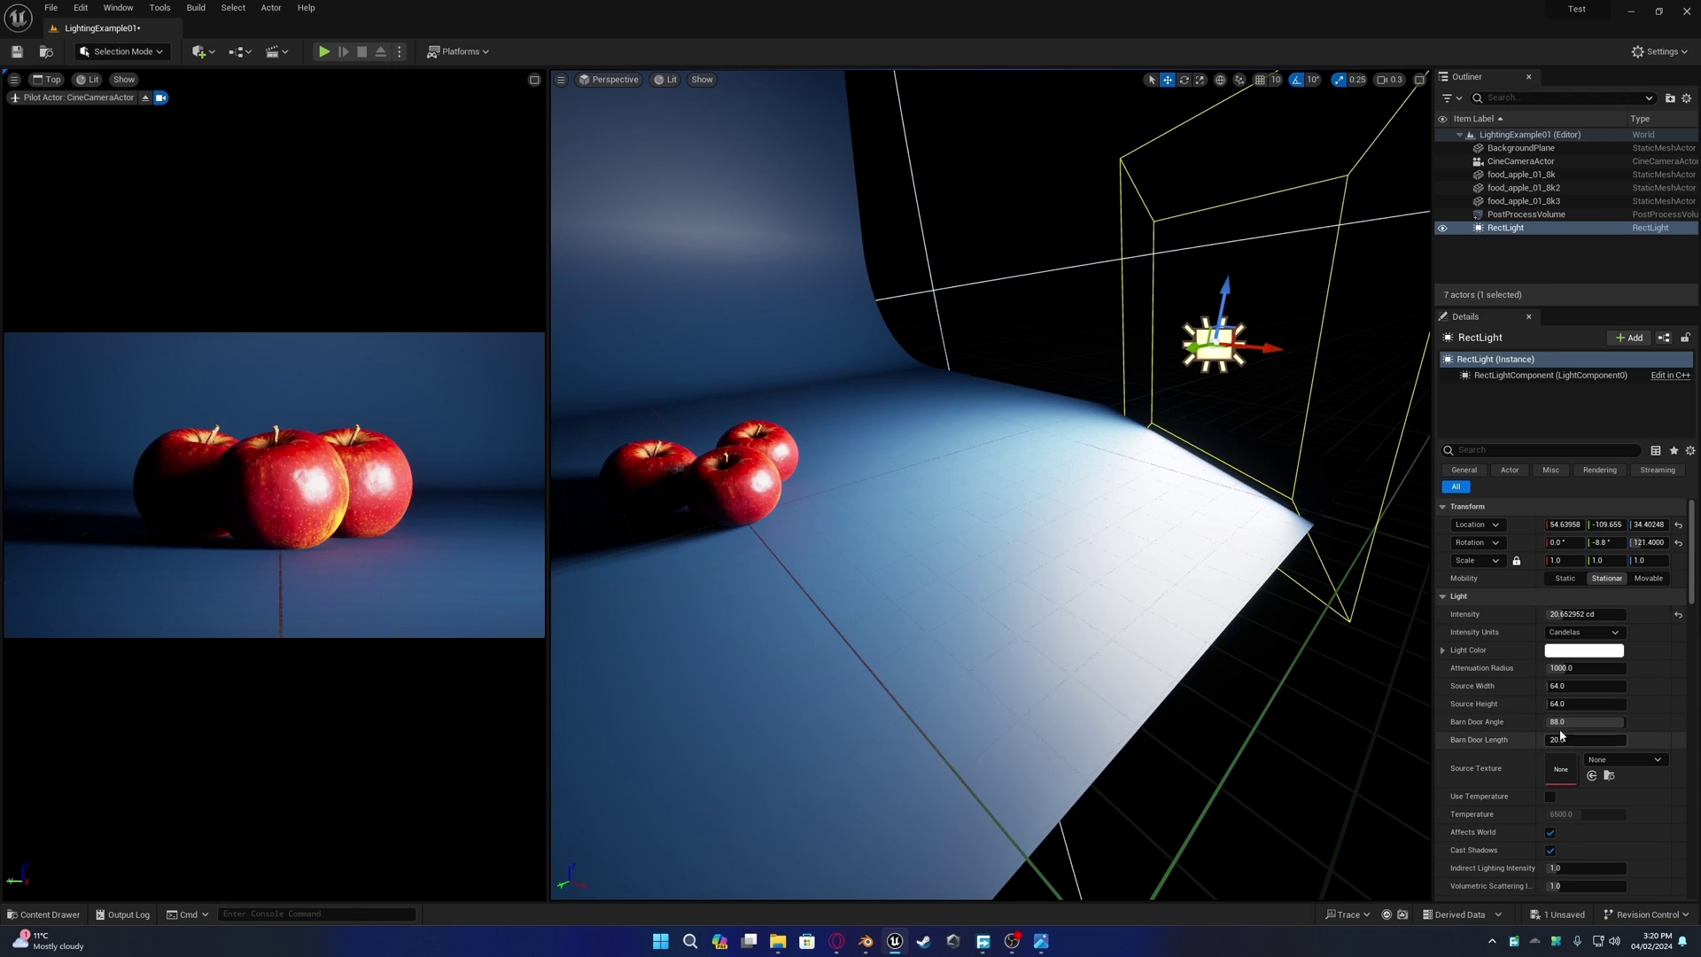
{"action": "scroll", "coordinate": [1586, 753], "scroll_direction": "down", "scroll_amount": 3}
{"action": "scroll", "coordinate": [1585, 772], "scroll_direction": "up", "scroll_amount": 1}
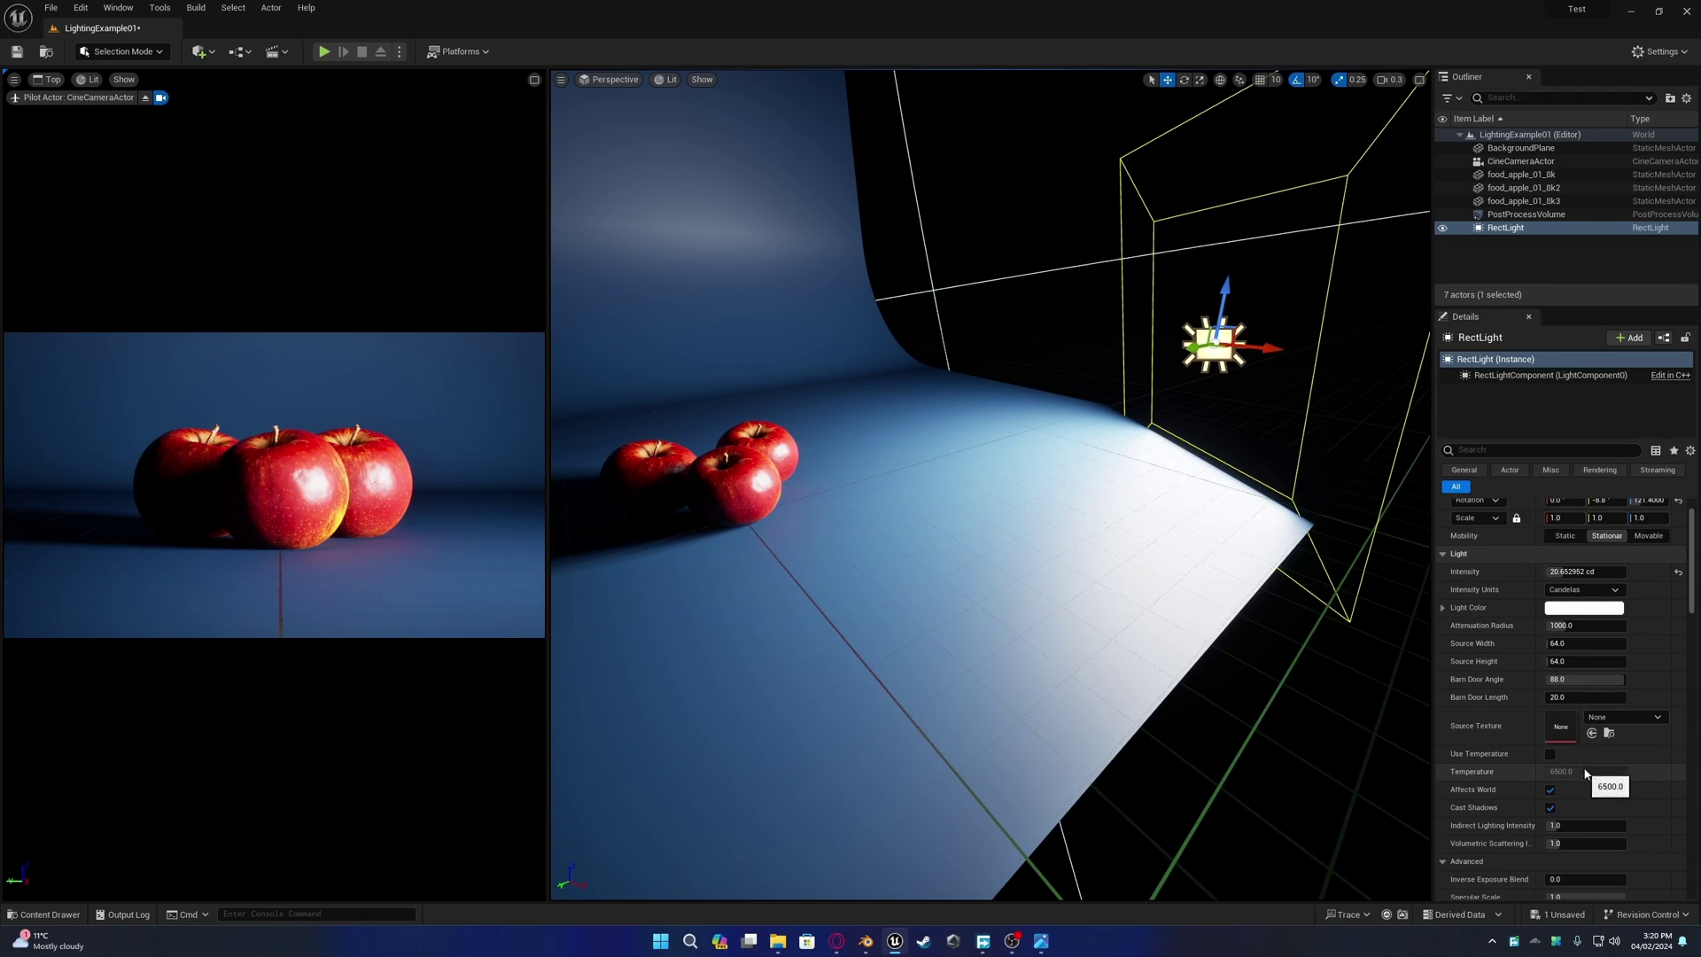
{"action": "left_click", "coordinate": [1579, 661]}
{"action": "type", "text": "50"}
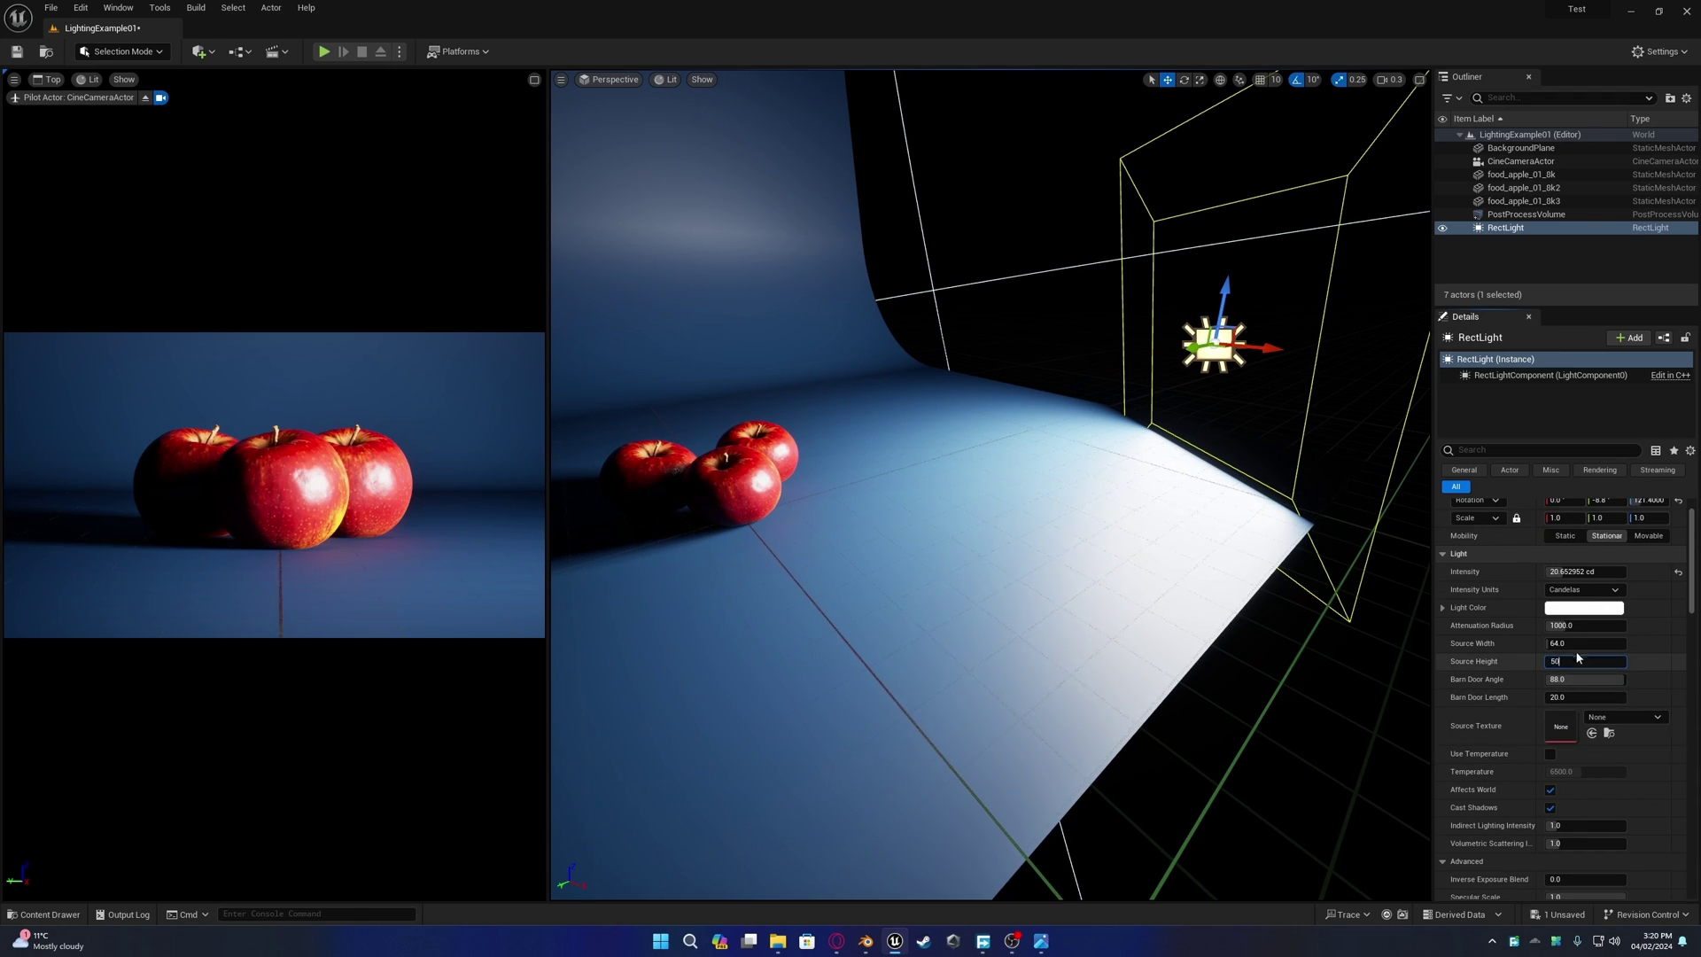
{"action": "left_click", "coordinate": [1586, 643]}
{"action": "type", "text": "50"}
{"action": "key", "text": "Return"}
- Duplicate the rect light and pilot the copy to the opposite side of the apples, aimed at them
{"action": "mouse_move", "coordinate": [1225, 565]}
{"action": "right_mouse_down"}
{"action": "mouse_move", "coordinate": [1036, 563]}
{"action": "mouse_move", "coordinate": [1198, 557]}
{"action": "right_mouse_up"}
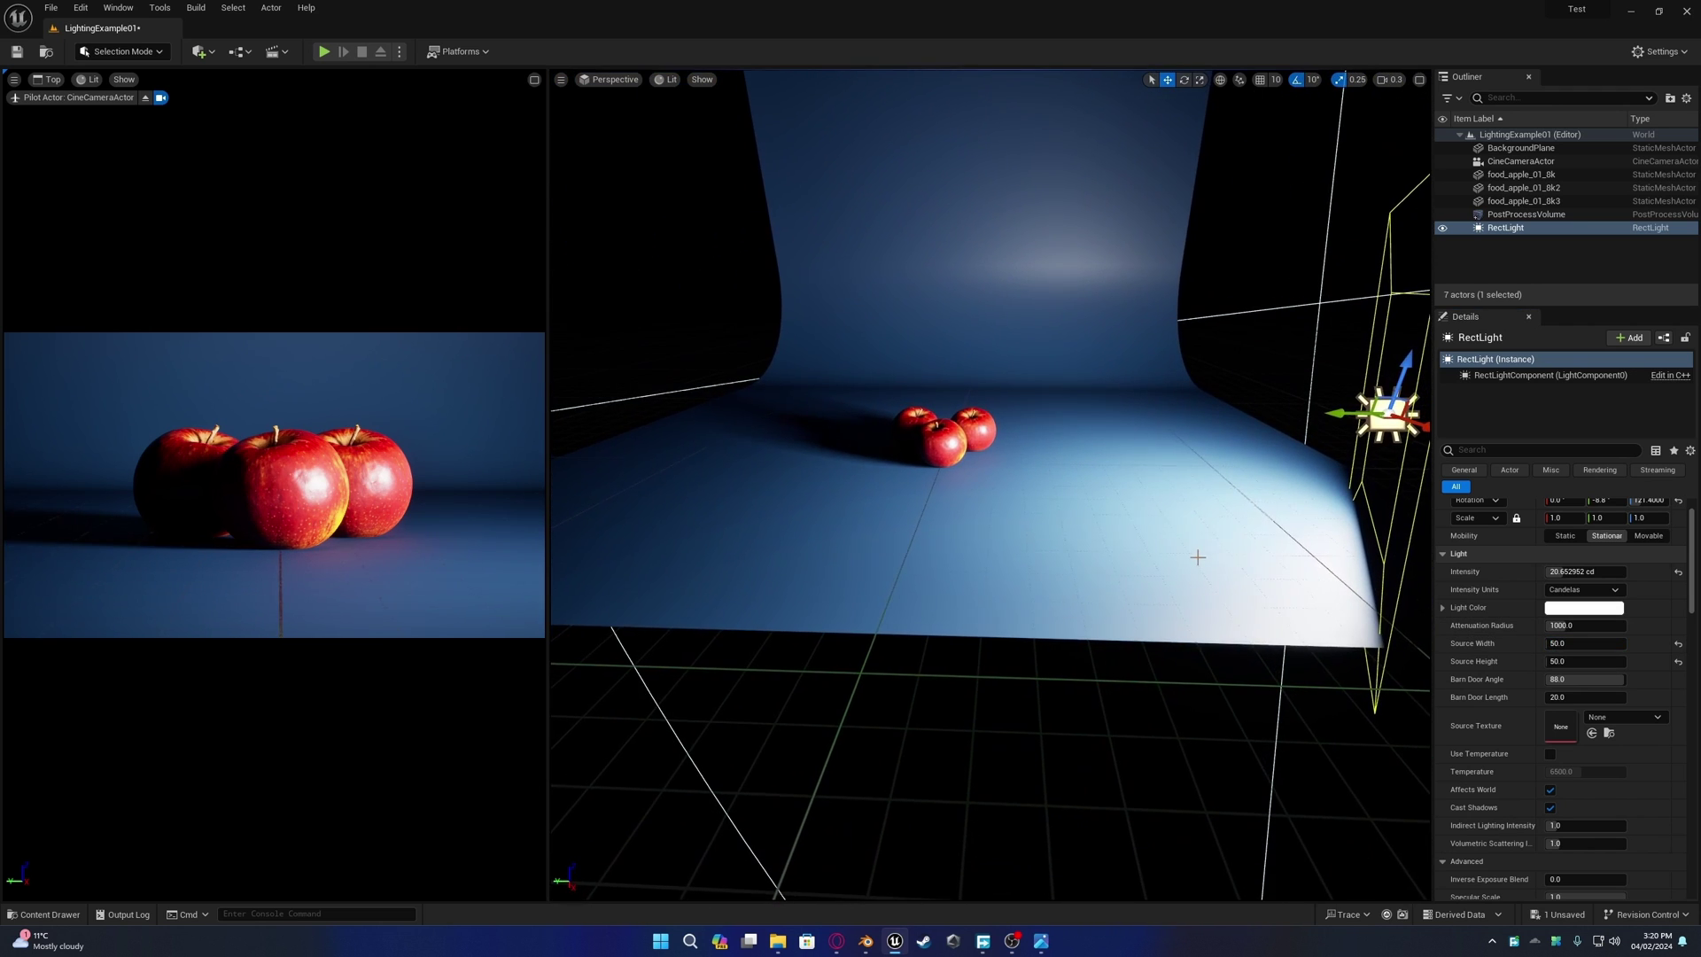
{"action": "right_click_drag", "start_coordinate": [905, 546], "coordinate": [907, 543]}
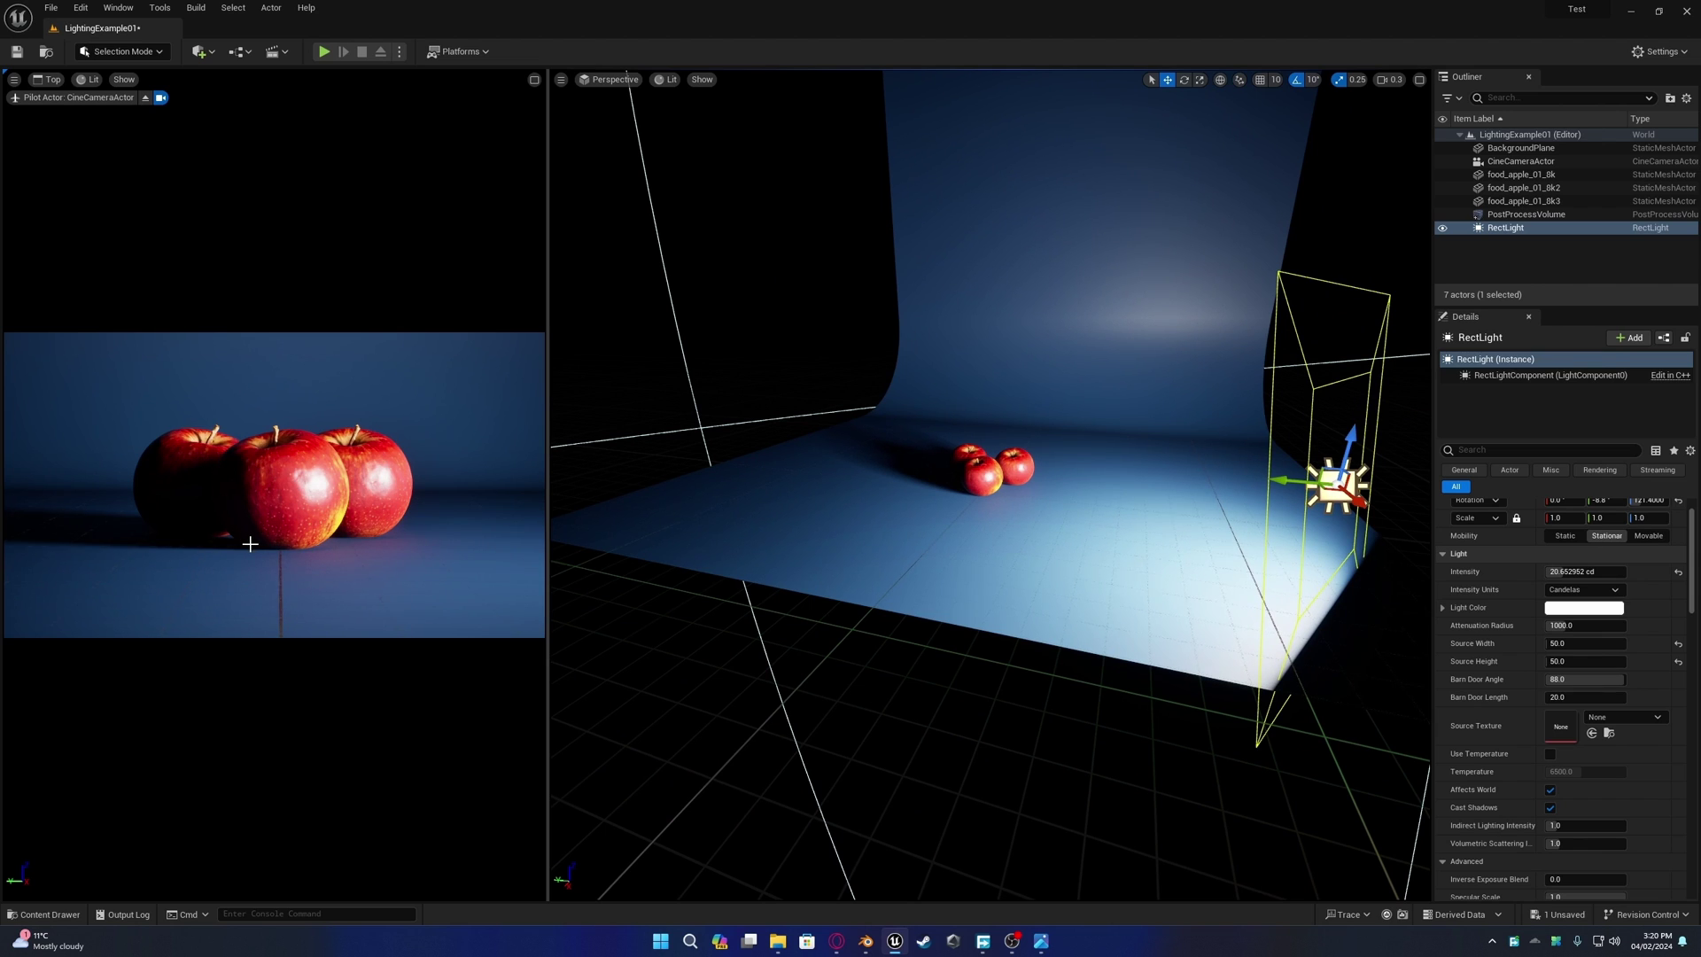
{"action": "mouse_move", "coordinate": [1073, 484]}
{"action": "right_mouse_down"}
{"action": "mouse_move", "coordinate": [1054, 484]}
{"action": "mouse_move", "coordinate": [1073, 483]}
{"action": "right_mouse_up"}
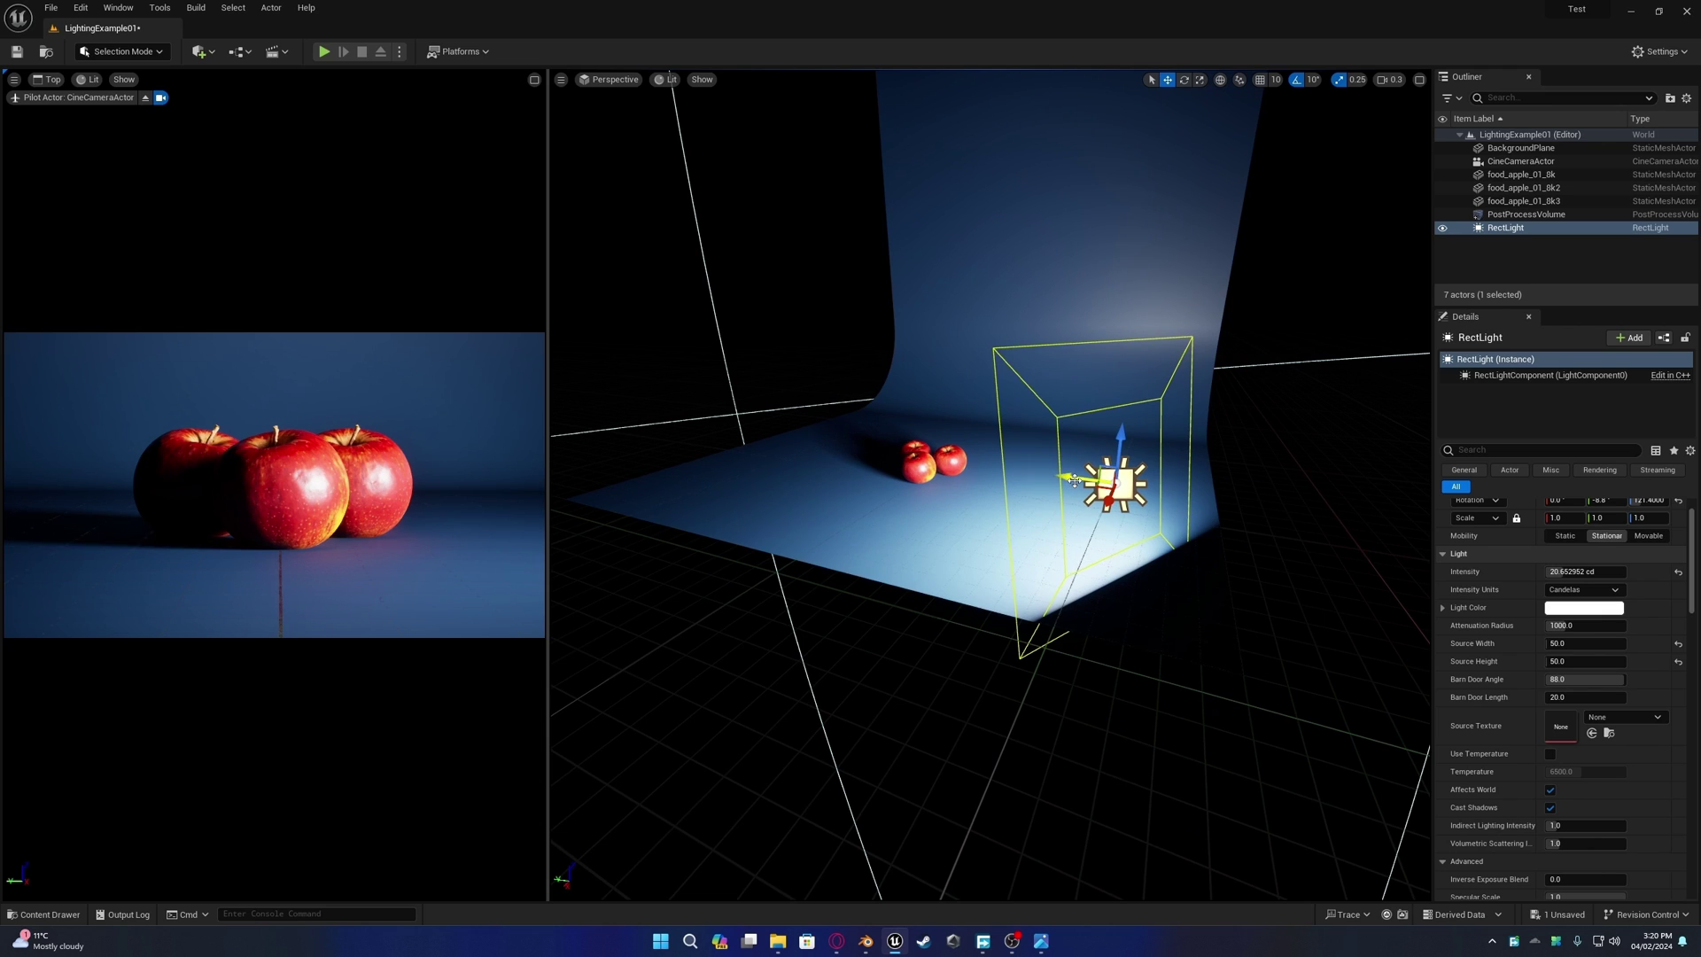
{"action": "left_click_drag", "start_coordinate": [1074, 485], "coordinate": [922, 467], "text": "alt"}
{"action": "right_click", "coordinate": [921, 468]}
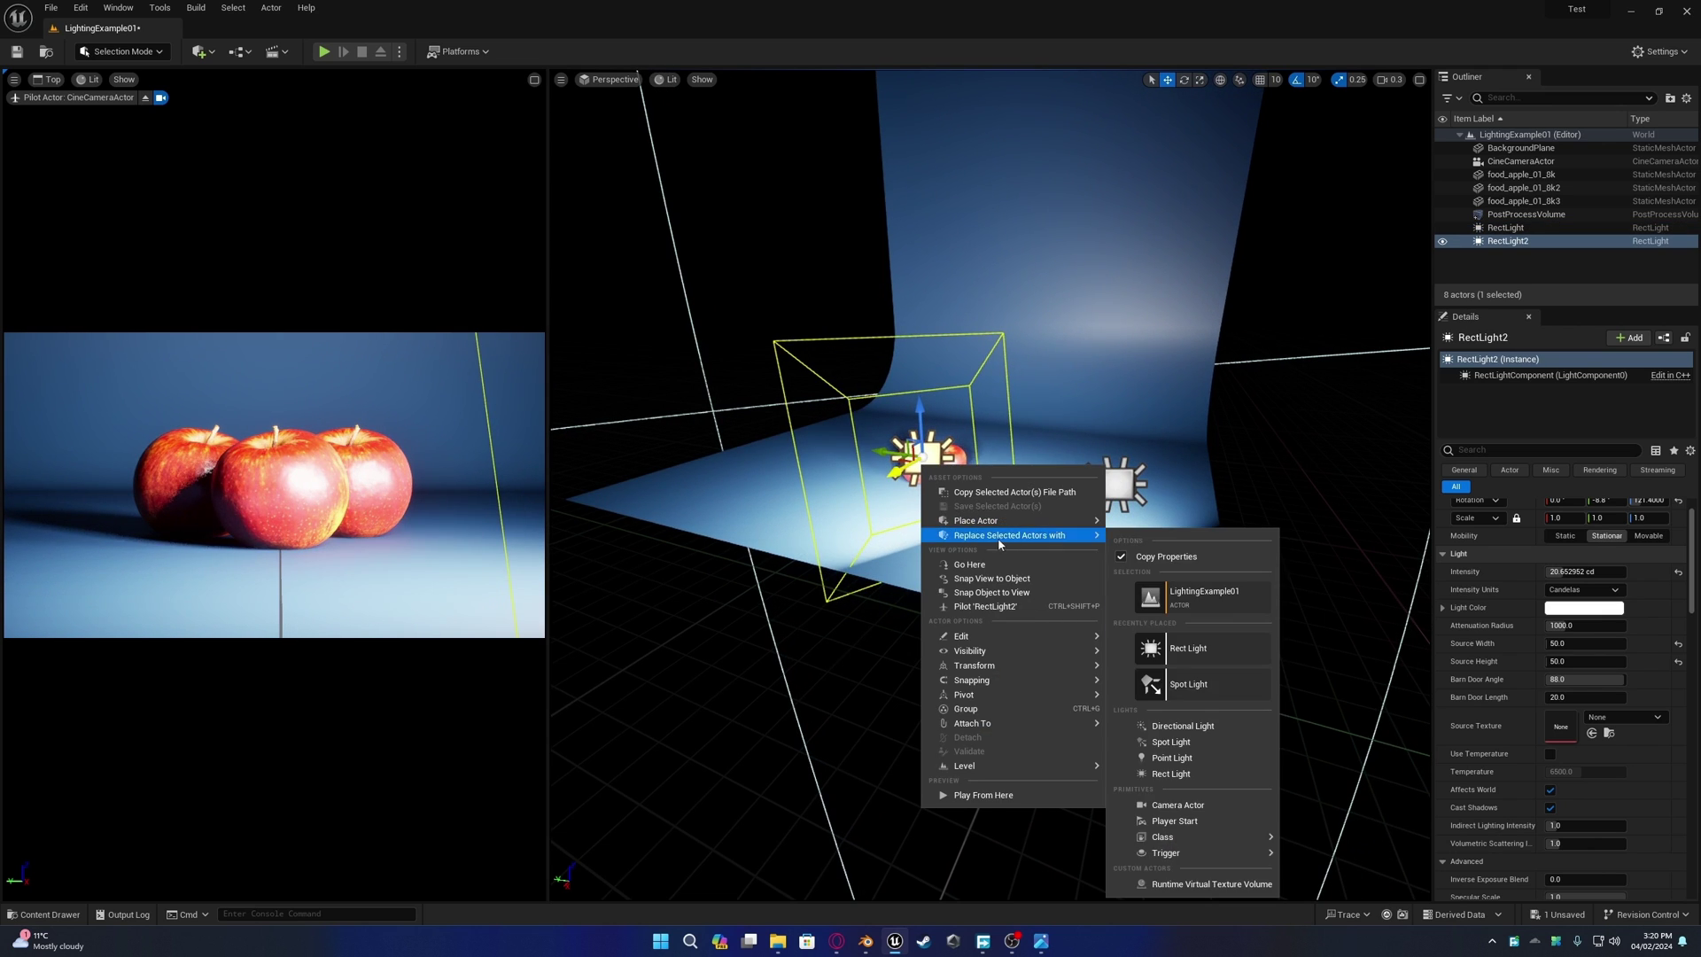
{"action": "left_click", "coordinate": [985, 606]}
{"action": "key", "text": "s"}
{"action": "mouse_move", "coordinate": [990, 505]}
{"action": "right_mouse_down"}
{"action": "mouse_move", "coordinate": [990, 483]}
{"action": "mouse_move", "coordinate": [967, 478]}
{"action": "mouse_move", "coordinate": [1016, 483]}
{"action": "mouse_move", "coordinate": [994, 476]}
{"action": "right_mouse_up"}
{"action": "left_click", "coordinate": [665, 99]}
- Lower the intensity of the left-side rect light to about 1.29 cd
{"action": "scroll", "coordinate": [775, 467], "scroll_direction": "up", "scroll_amount": 2}
{"action": "key", "text": "s"}
{"action": "mouse_move", "coordinate": [774, 467]}
{"action": "right_mouse_down"}
{"action": "mouse_move", "coordinate": [709, 467]}
{"action": "mouse_move", "coordinate": [775, 467]}
{"action": "right_mouse_up"}
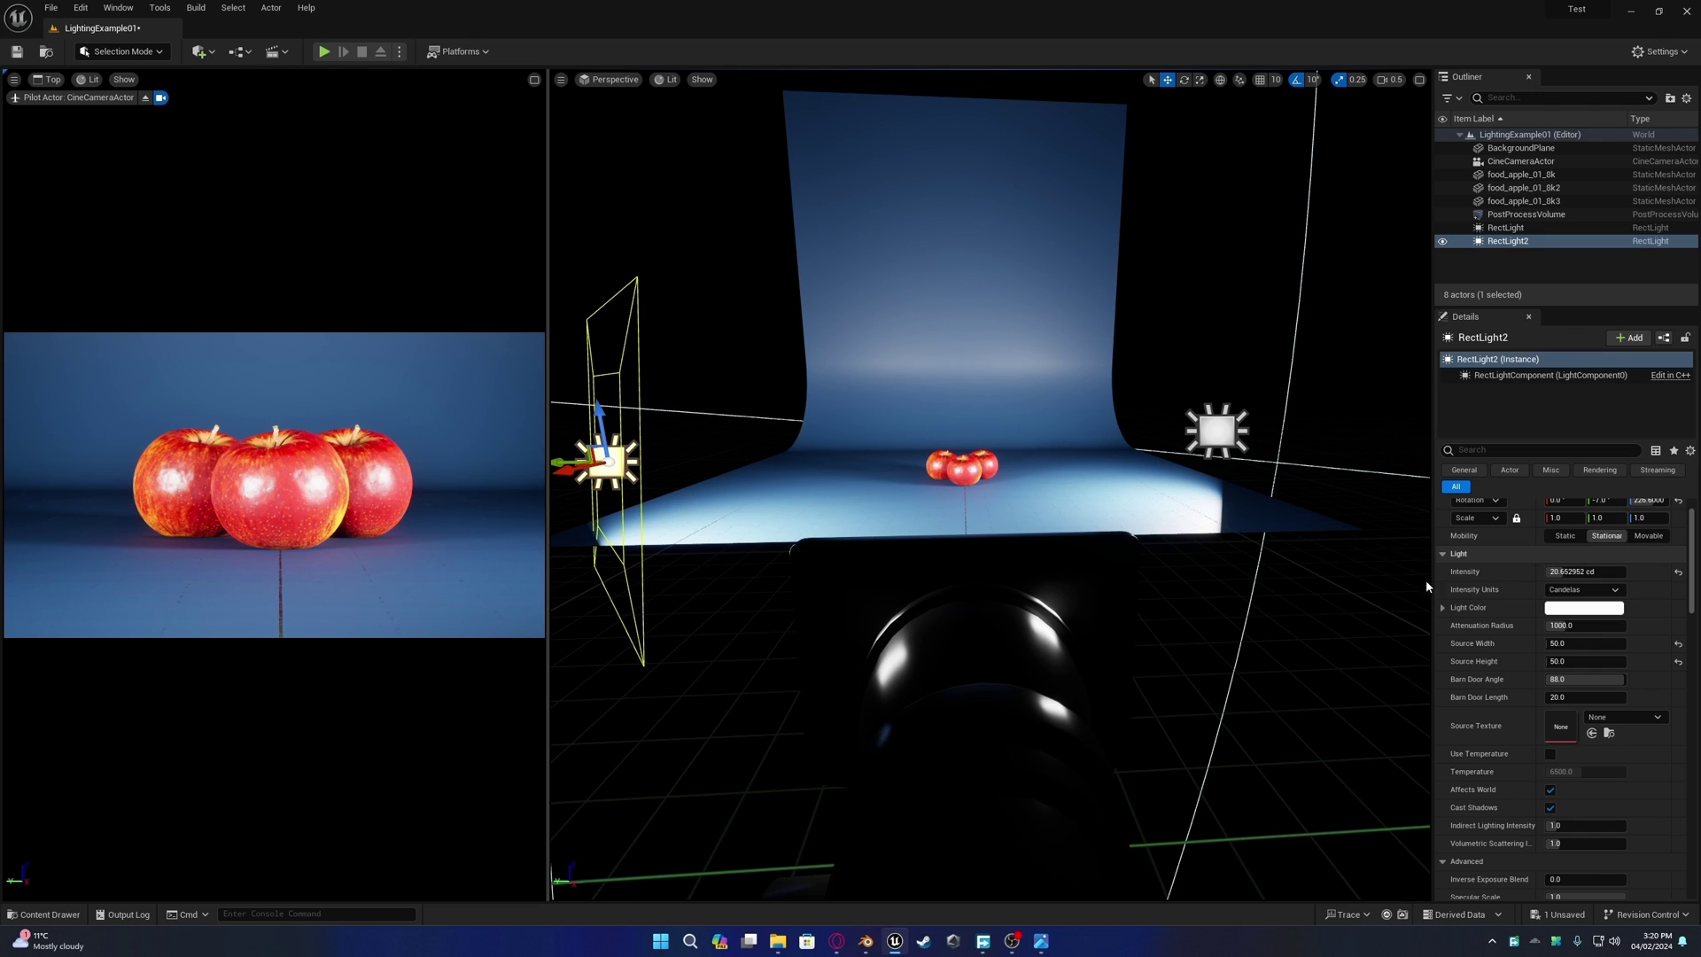
{"action": "left_click_drag", "start_coordinate": [1566, 572], "coordinate": [1542, 571]}
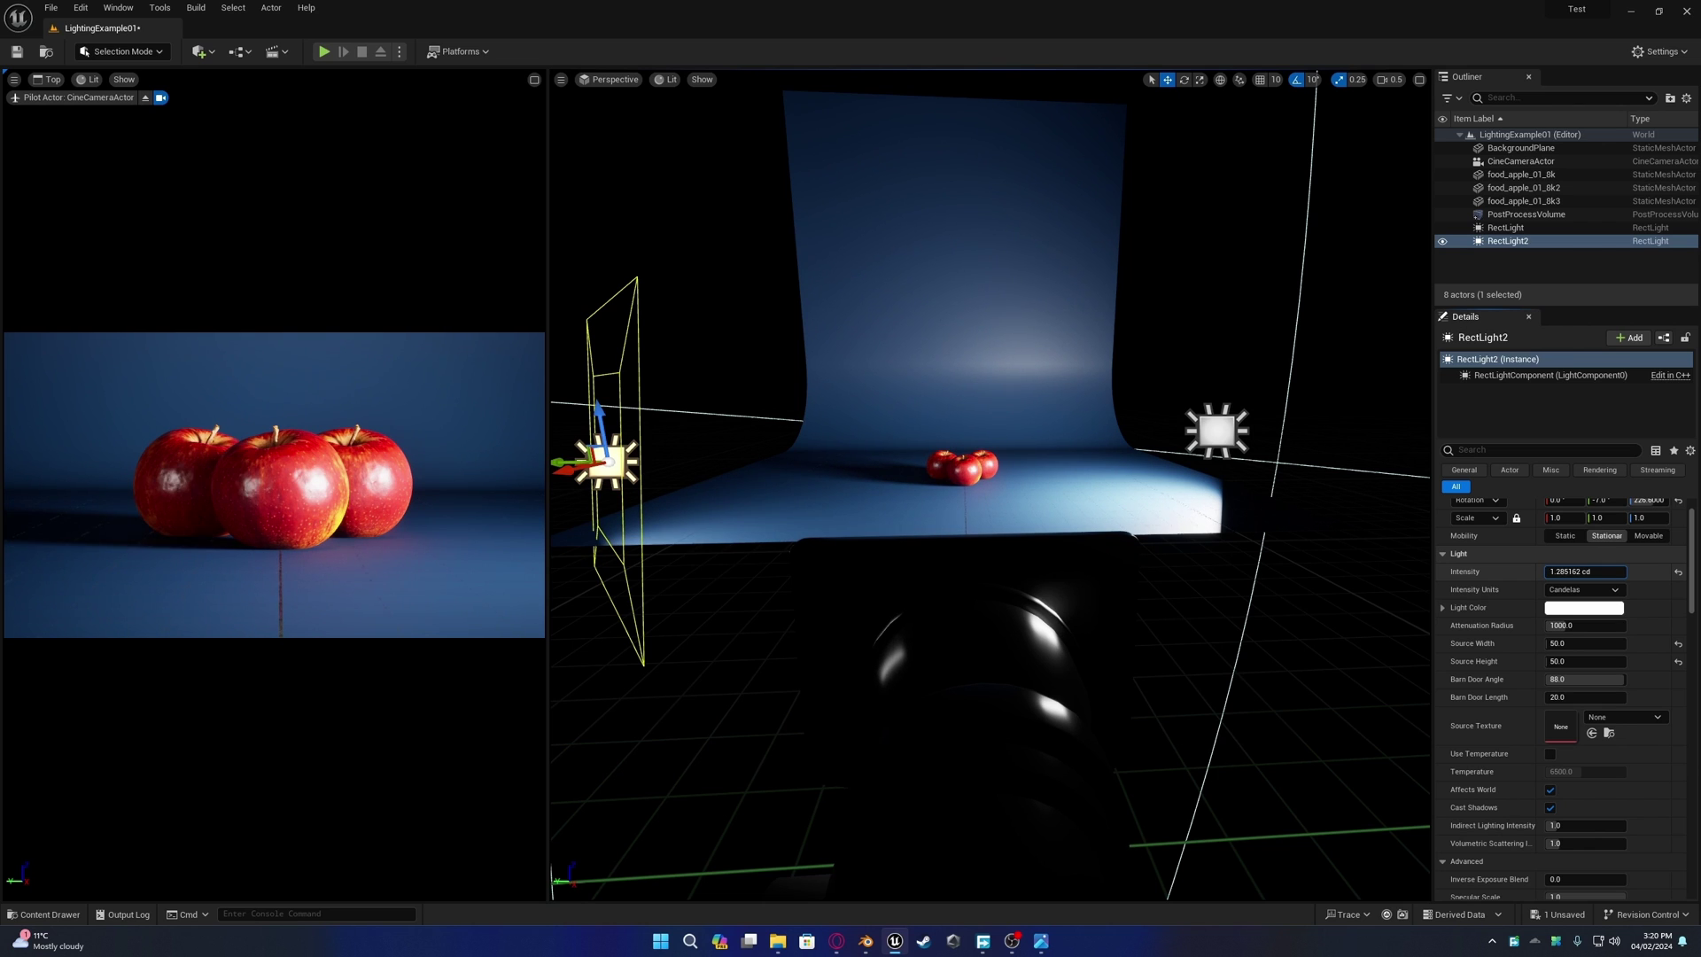
- Duplicate the brighter right-side rect light and move the copy toward the backdrop behind the apples
{"action": "right_click_drag", "start_coordinate": [898, 547], "coordinate": [975, 547]}
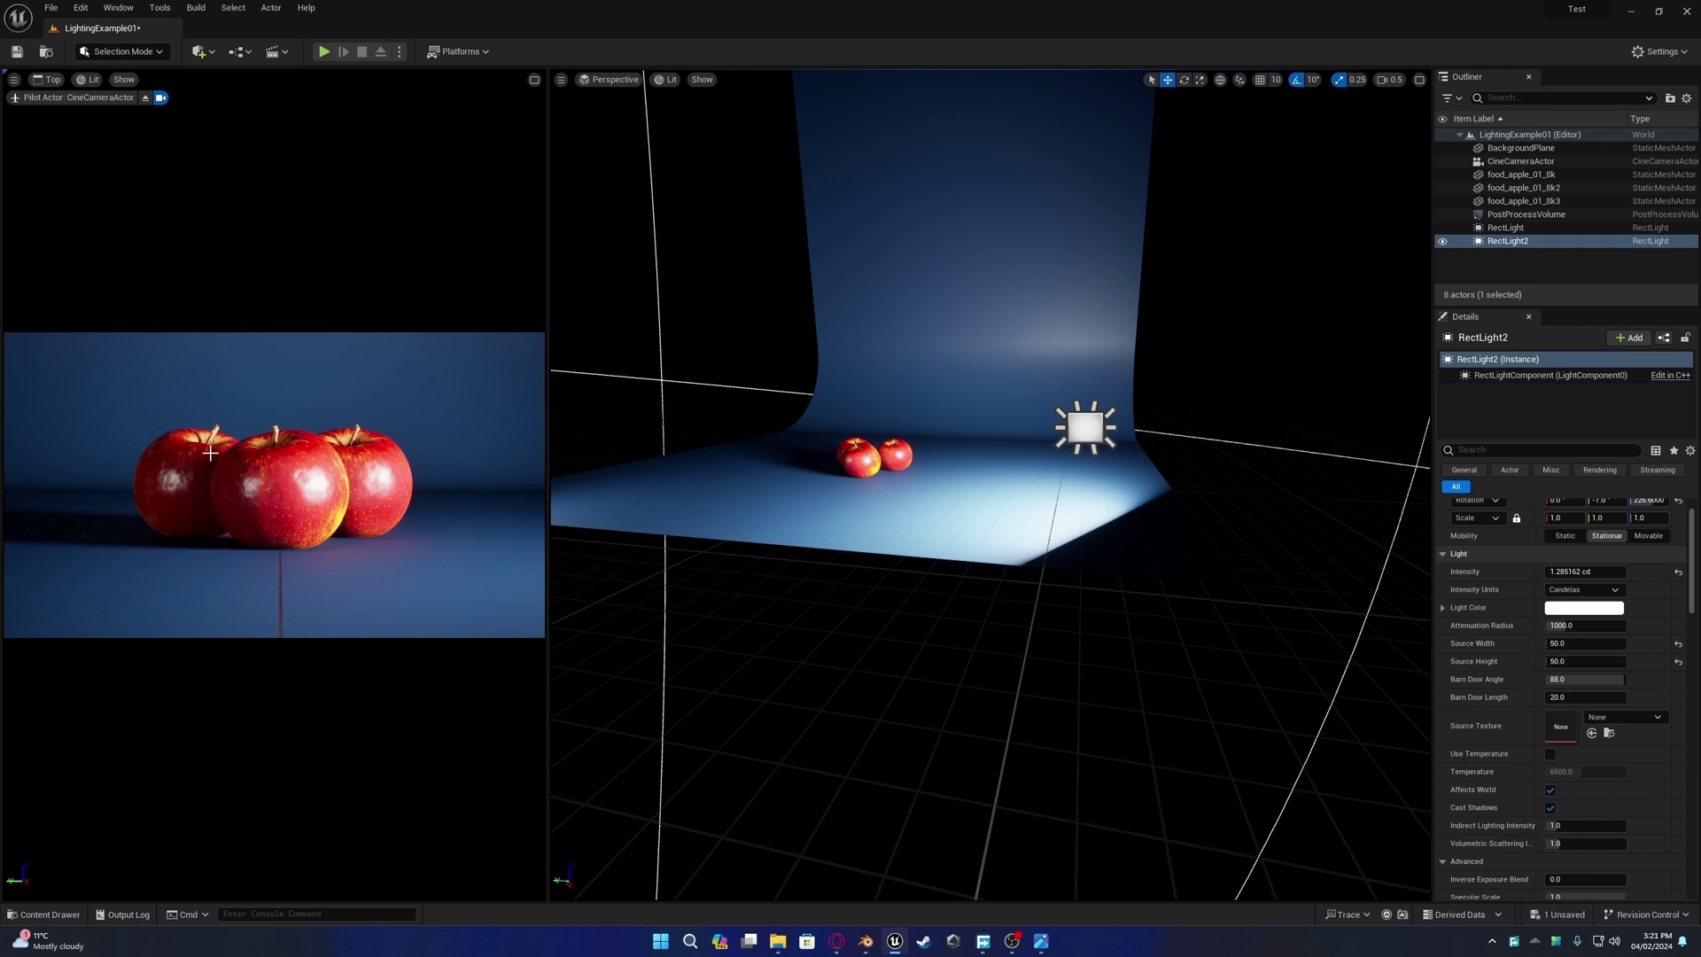
{"action": "right_click_drag", "start_coordinate": [848, 538], "coordinate": [771, 482]}
{"action": "left_click", "coordinate": [771, 406]}
{"action": "left_click_drag", "start_coordinate": [735, 406], "coordinate": [966, 390], "text": "alt"}
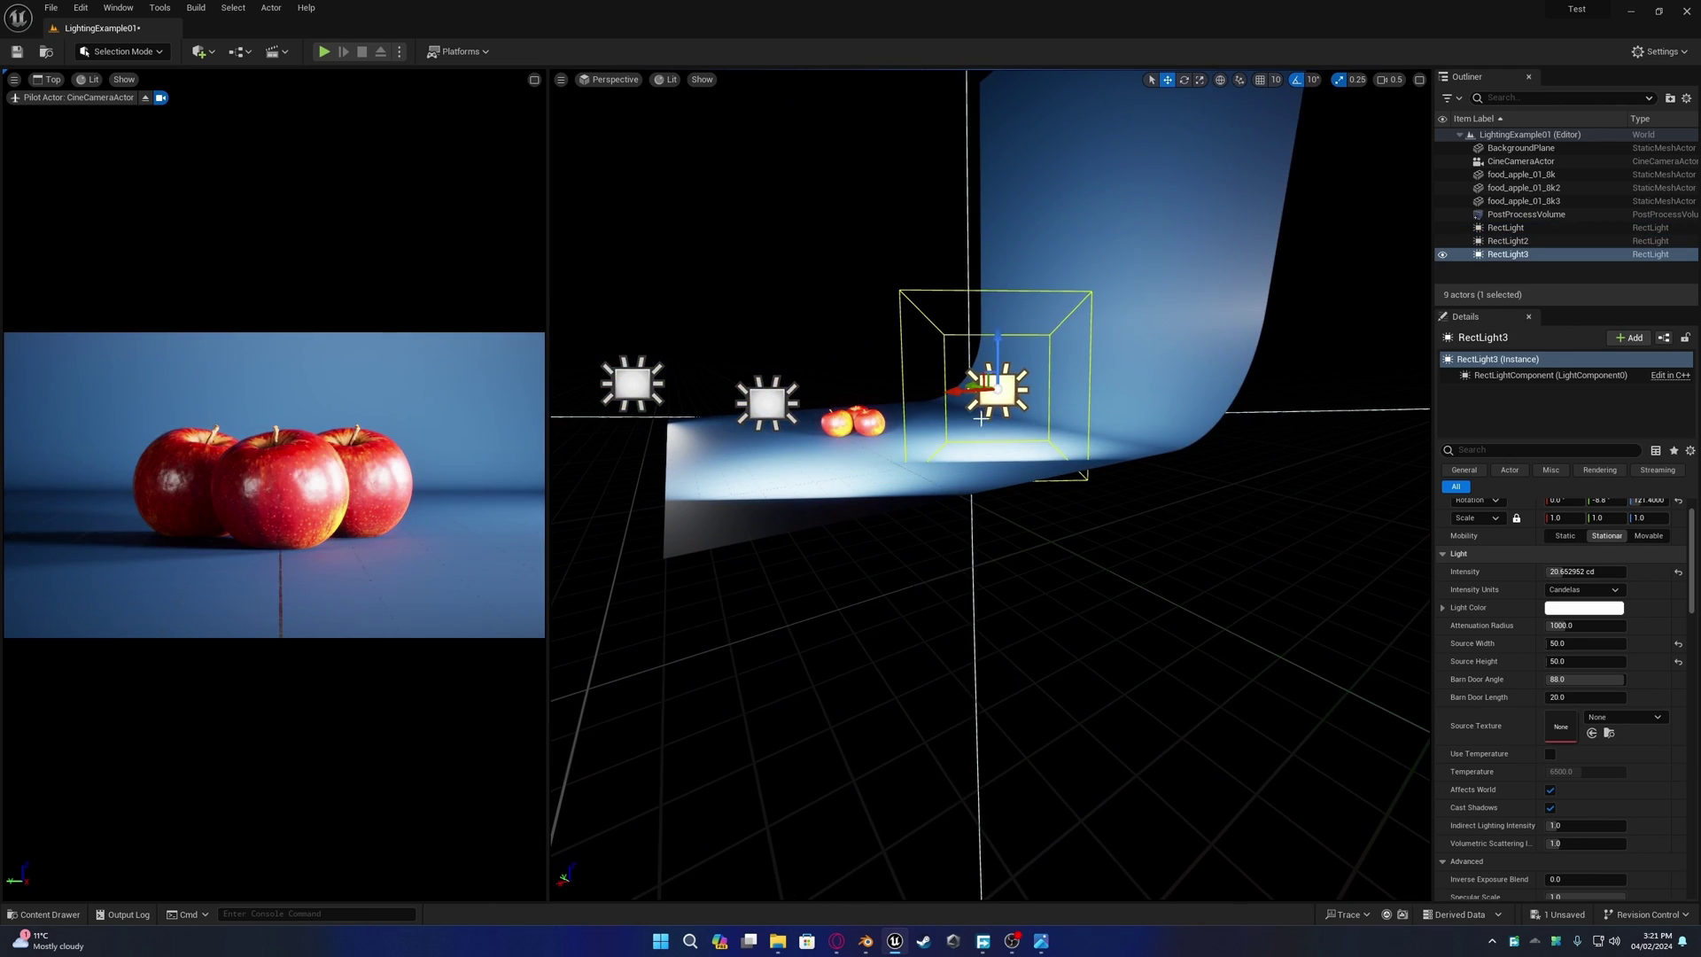
- Pilot the third rect light to a raised position behind the apples, angled down toward them and facing the camera
{"action": "right_click", "coordinate": [999, 398]}
{"action": "left_click", "coordinate": [1067, 539]}
{"action": "mouse_move", "coordinate": [1064, 535]}
{"action": "right_mouse_down"}
{"action": "mouse_move", "coordinate": [709, 540]}
{"action": "mouse_move", "coordinate": [1092, 538]}
{"action": "mouse_move", "coordinate": [1066, 526]}
{"action": "right_mouse_up"}
{"action": "scroll", "coordinate": [989, 535], "scroll_direction": "down", "scroll_amount": 4}
{"action": "key", "text": "e"}
{"action": "scroll", "coordinate": [1092, 538], "scroll_direction": "down", "scroll_amount": 2}
{"action": "key", "text": "d"}
- Set the back rect light to source width 98, source height 34 and intensity about 1.29 cd, and stop piloting it
{"action": "left_click_drag", "start_coordinate": [1580, 661], "coordinate": [1626, 644]}
{"action": "mouse_move", "coordinate": [1580, 572]}
{"action": "left_mouse_down"}
{"action": "mouse_move", "coordinate": [1546, 572]}
{"action": "mouse_move", "coordinate": [1597, 571]}
{"action": "left_mouse_up"}
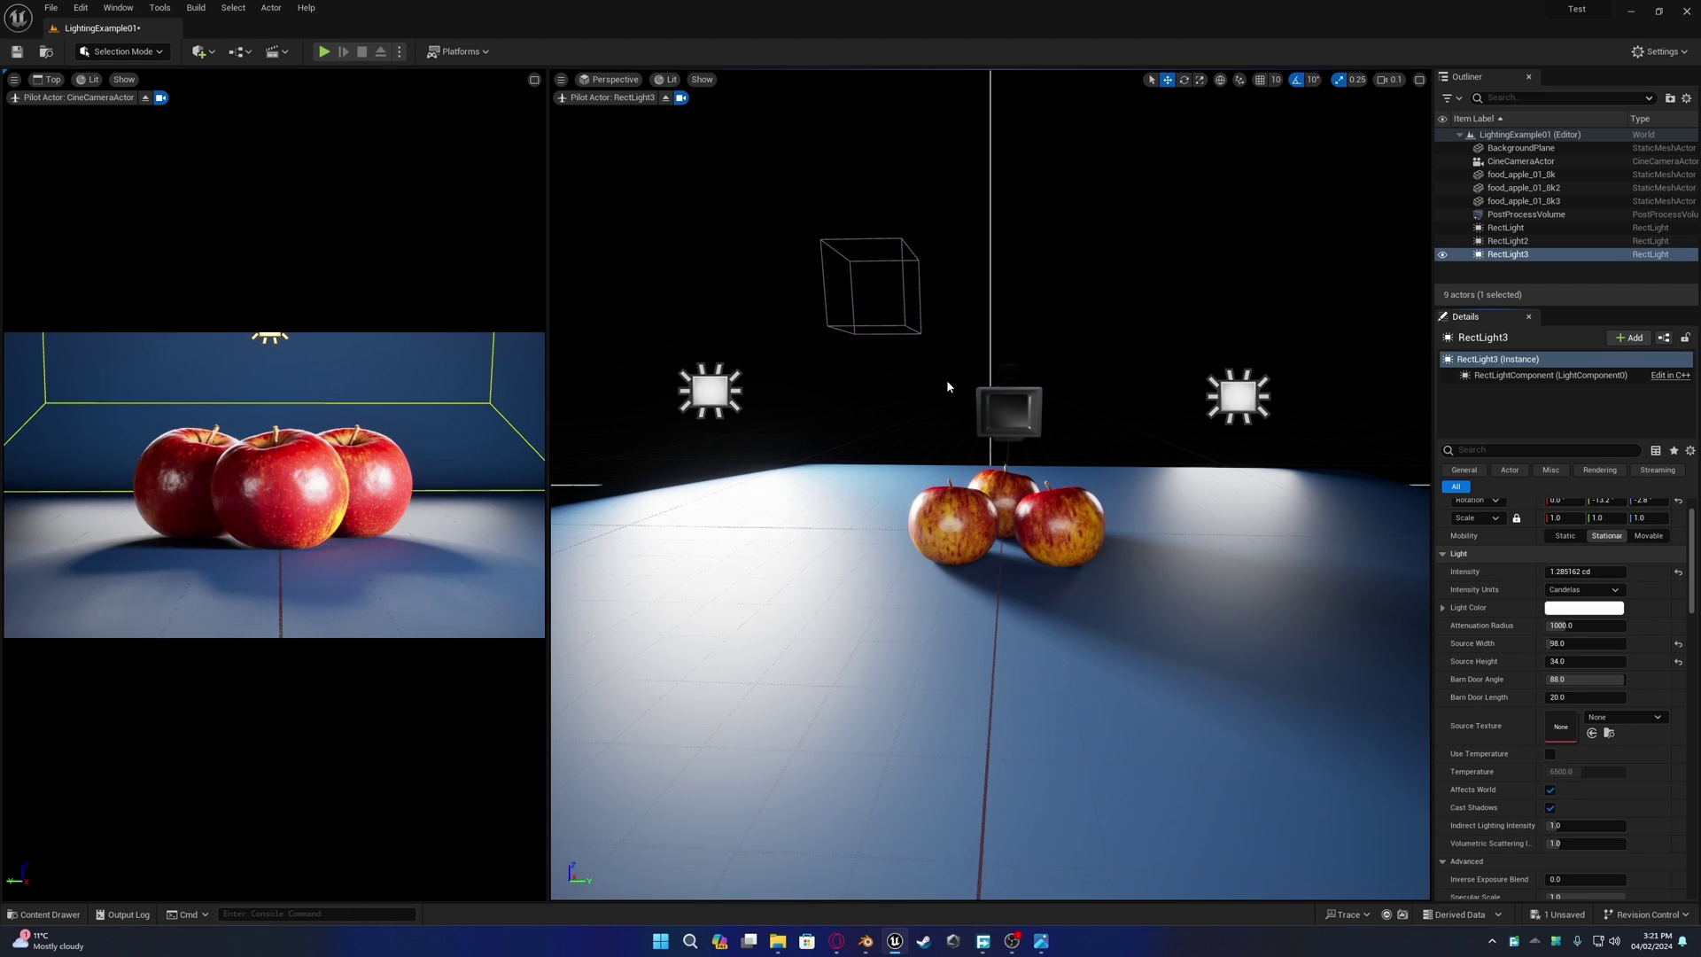
{"action": "left_click", "coordinate": [665, 97]}
- Turn on Game View in the camera view to hide the light outlines over the apples
{"action": "scroll", "coordinate": [809, 342], "scroll_direction": "up", "scroll_amount": 3}
{"action": "key", "text": "a"}
{"action": "mouse_move", "coordinate": [809, 342]}
{"action": "right_mouse_down"}
{"action": "mouse_move", "coordinate": [974, 342]}
{"action": "mouse_move", "coordinate": [816, 342]}
{"action": "right_mouse_up"}
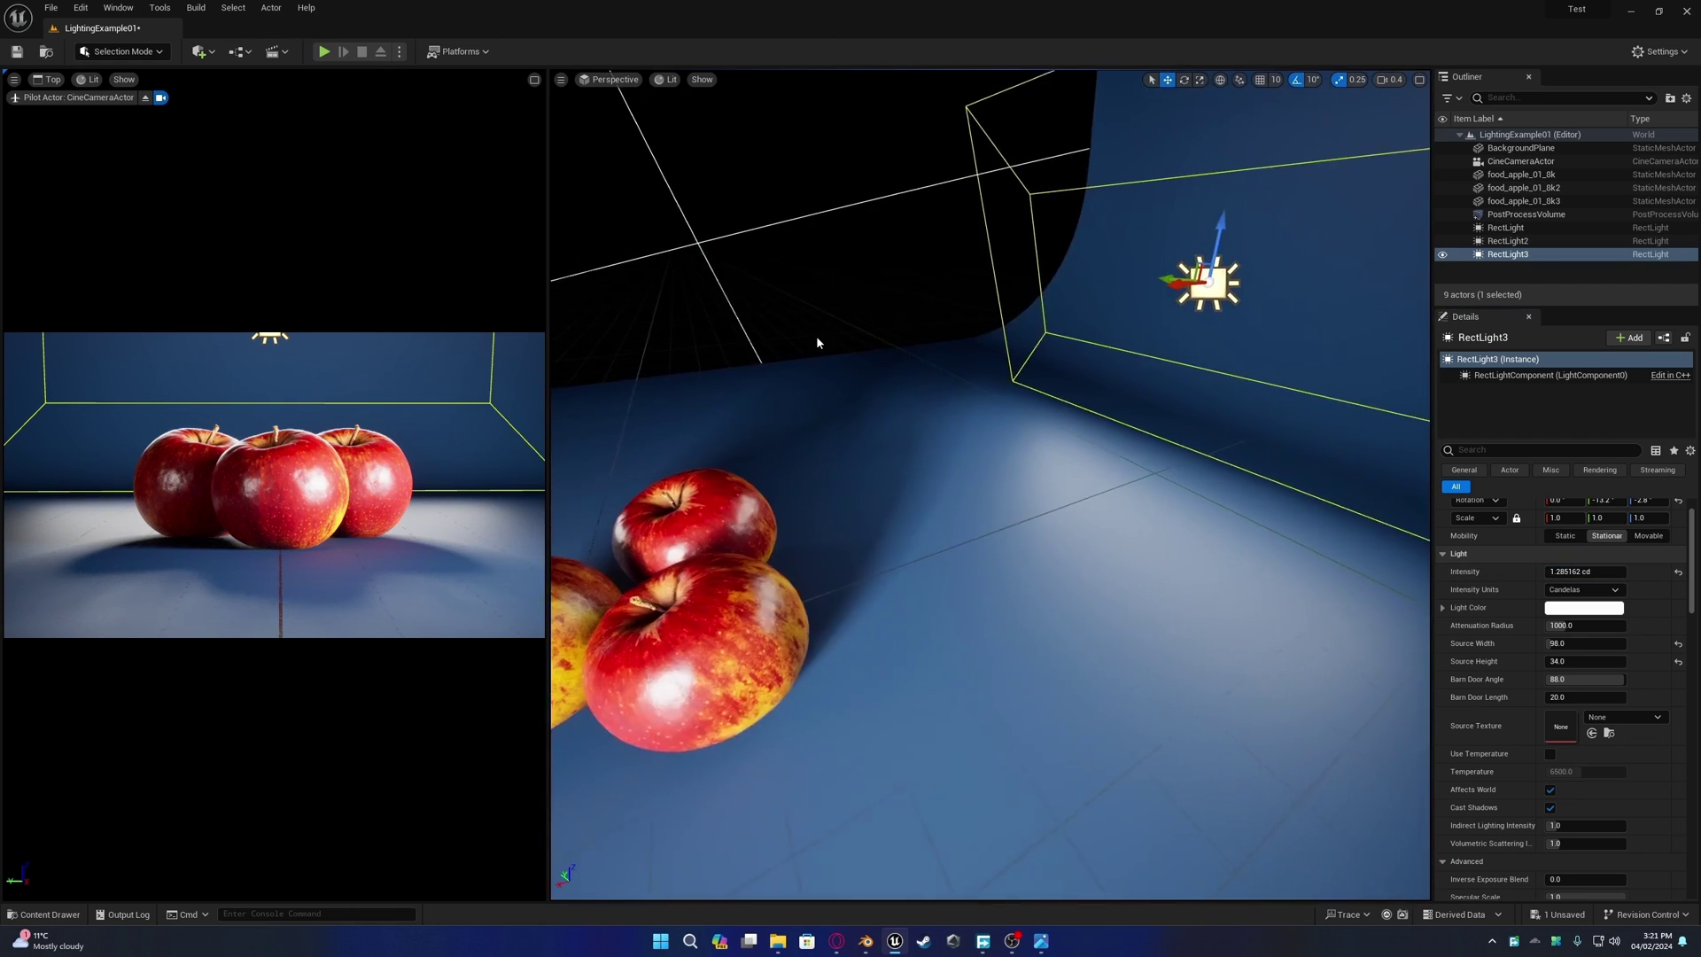
{"action": "left_click", "coordinate": [288, 486]}
{"action": "key", "text": "g"}
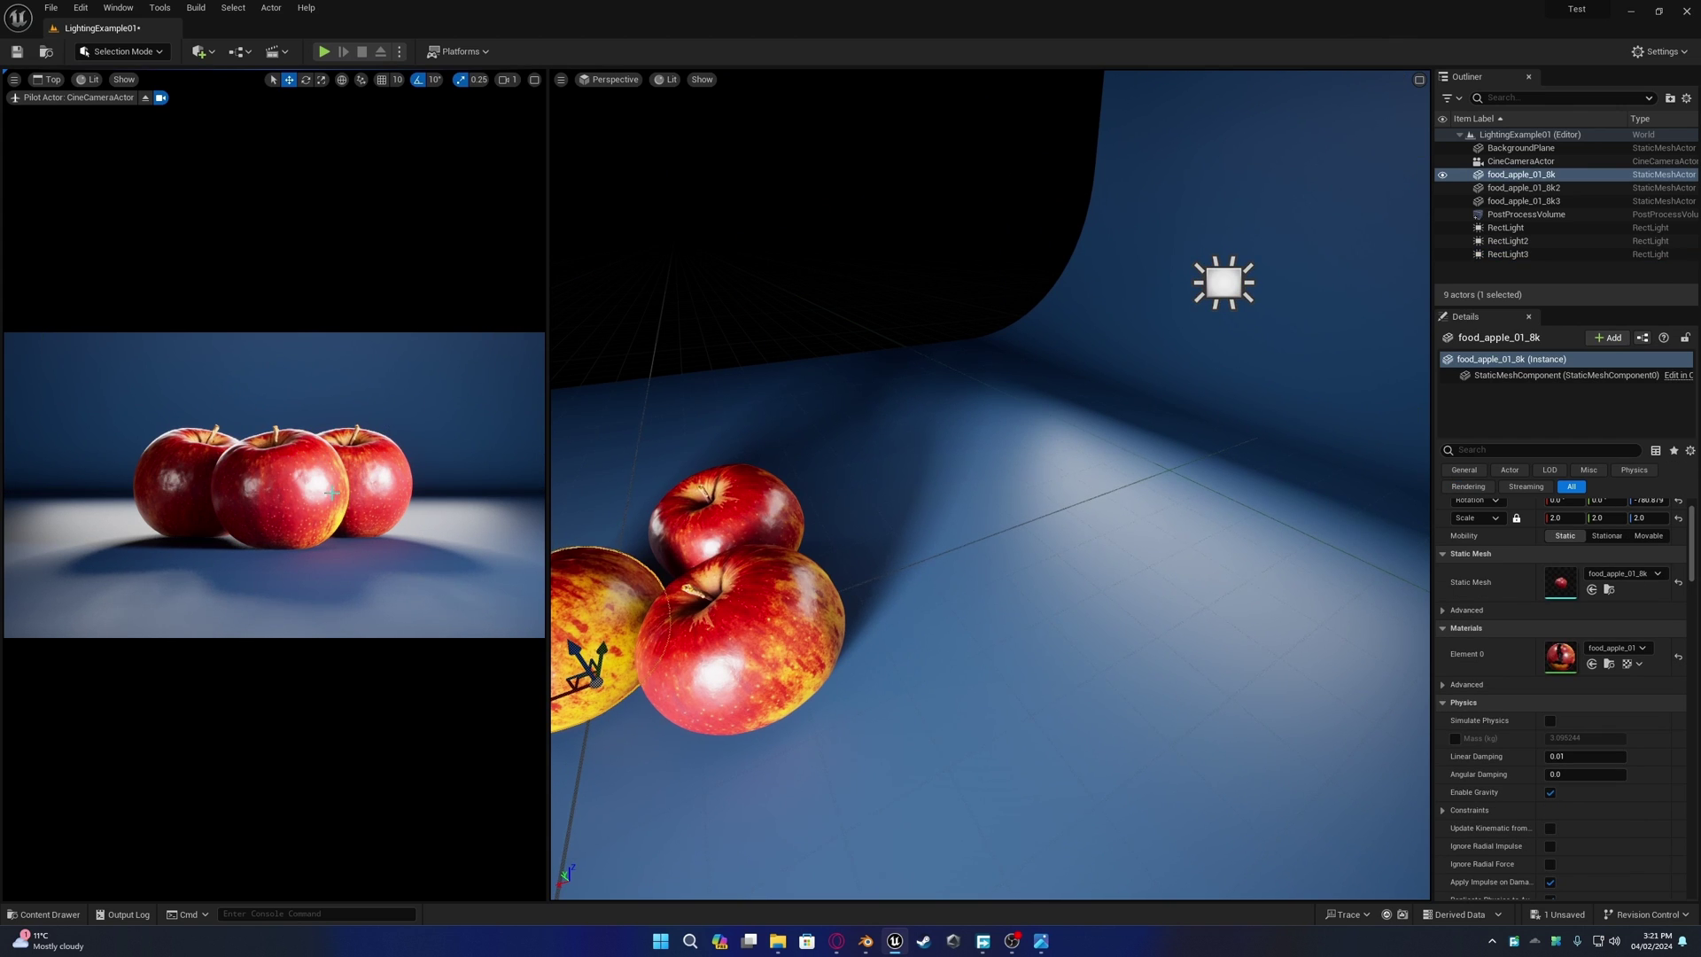
- Examine the three-light setup around the apples, selecting RectLight, RectLight2 and RectLight3 in turn
{"action": "key", "text": "s"}
{"action": "scroll", "coordinate": [922, 449], "scroll_direction": "up", "scroll_amount": 3}
{"action": "right_click_drag", "start_coordinate": [923, 449], "coordinate": [1188, 478]}
{"action": "key", "text": "a"}
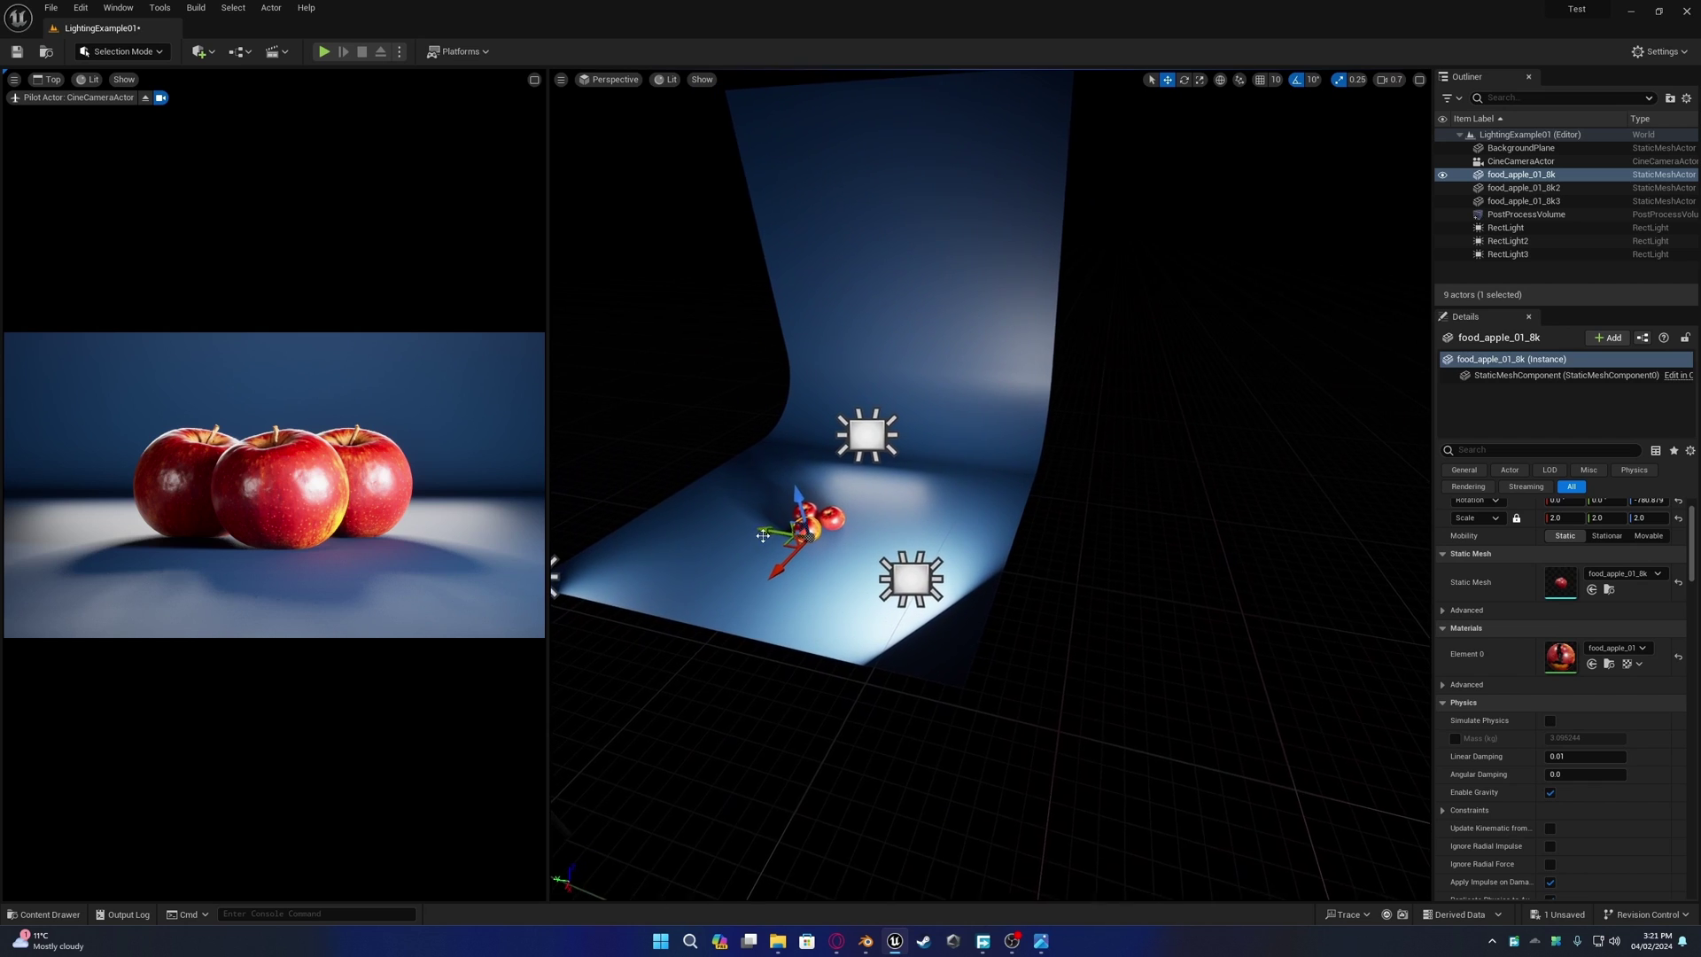
{"action": "key", "text": "a"}
{"action": "right_click_drag", "start_coordinate": [832, 551], "coordinate": [975, 602]}
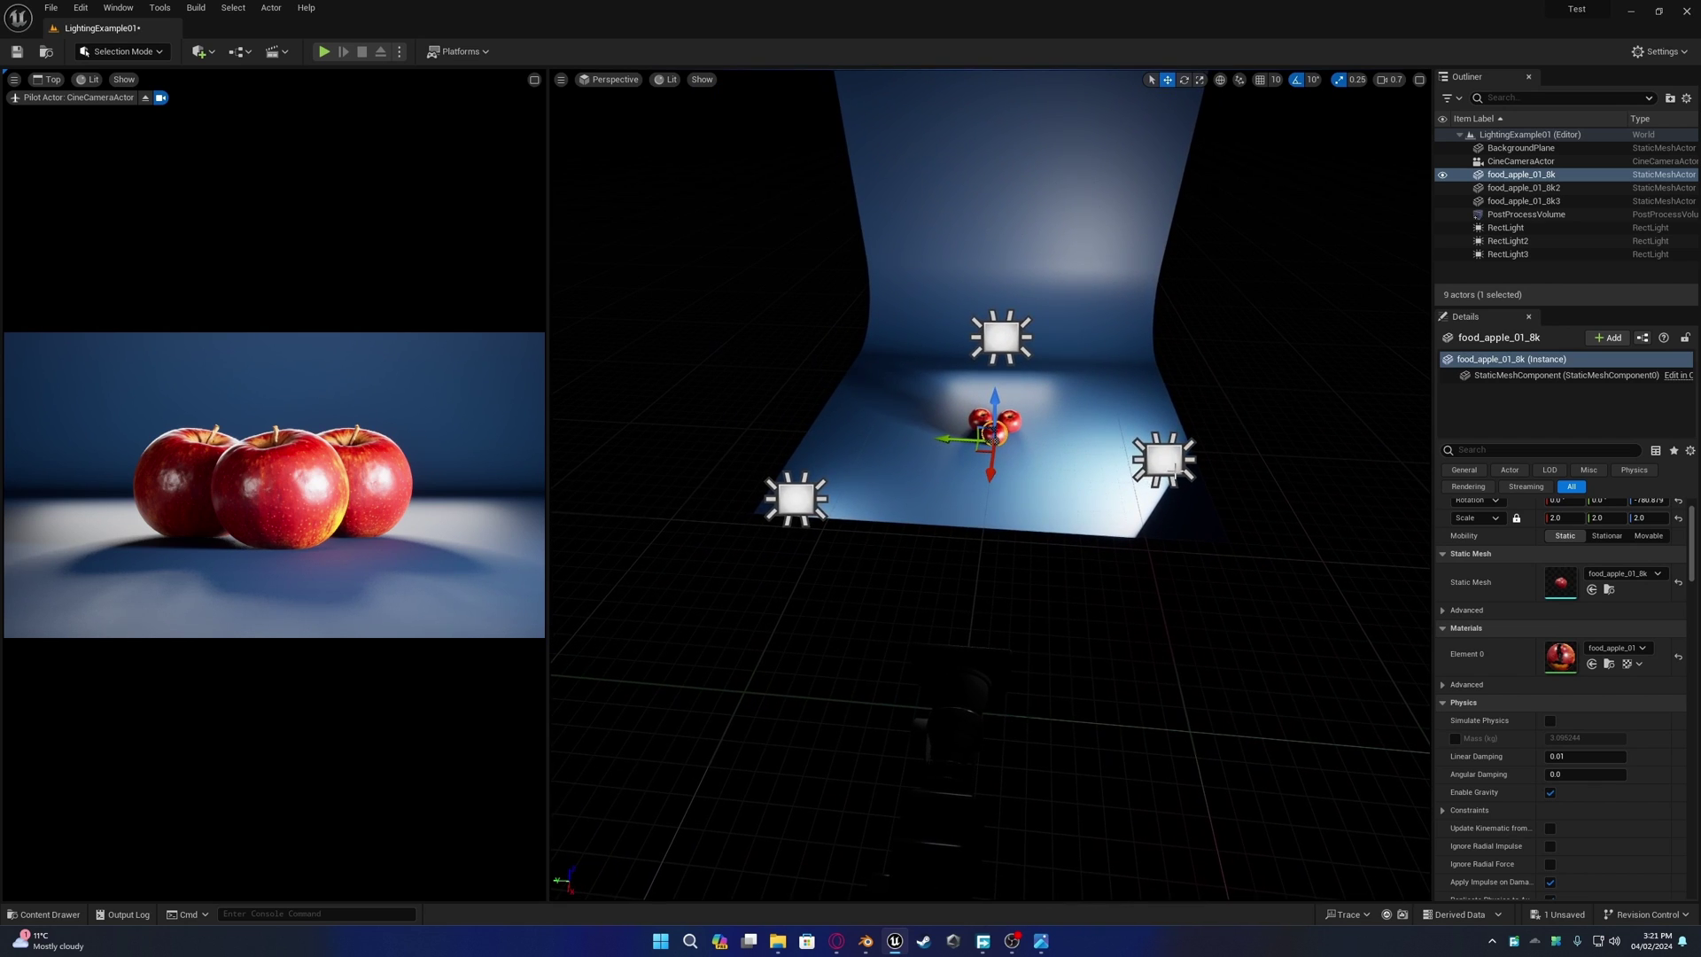
{"action": "left_click", "coordinate": [1175, 471]}
{"action": "right_click_drag", "start_coordinate": [1170, 474], "coordinate": [1294, 344]}
{"action": "key", "text": "d"}
{"action": "key", "text": "a"}
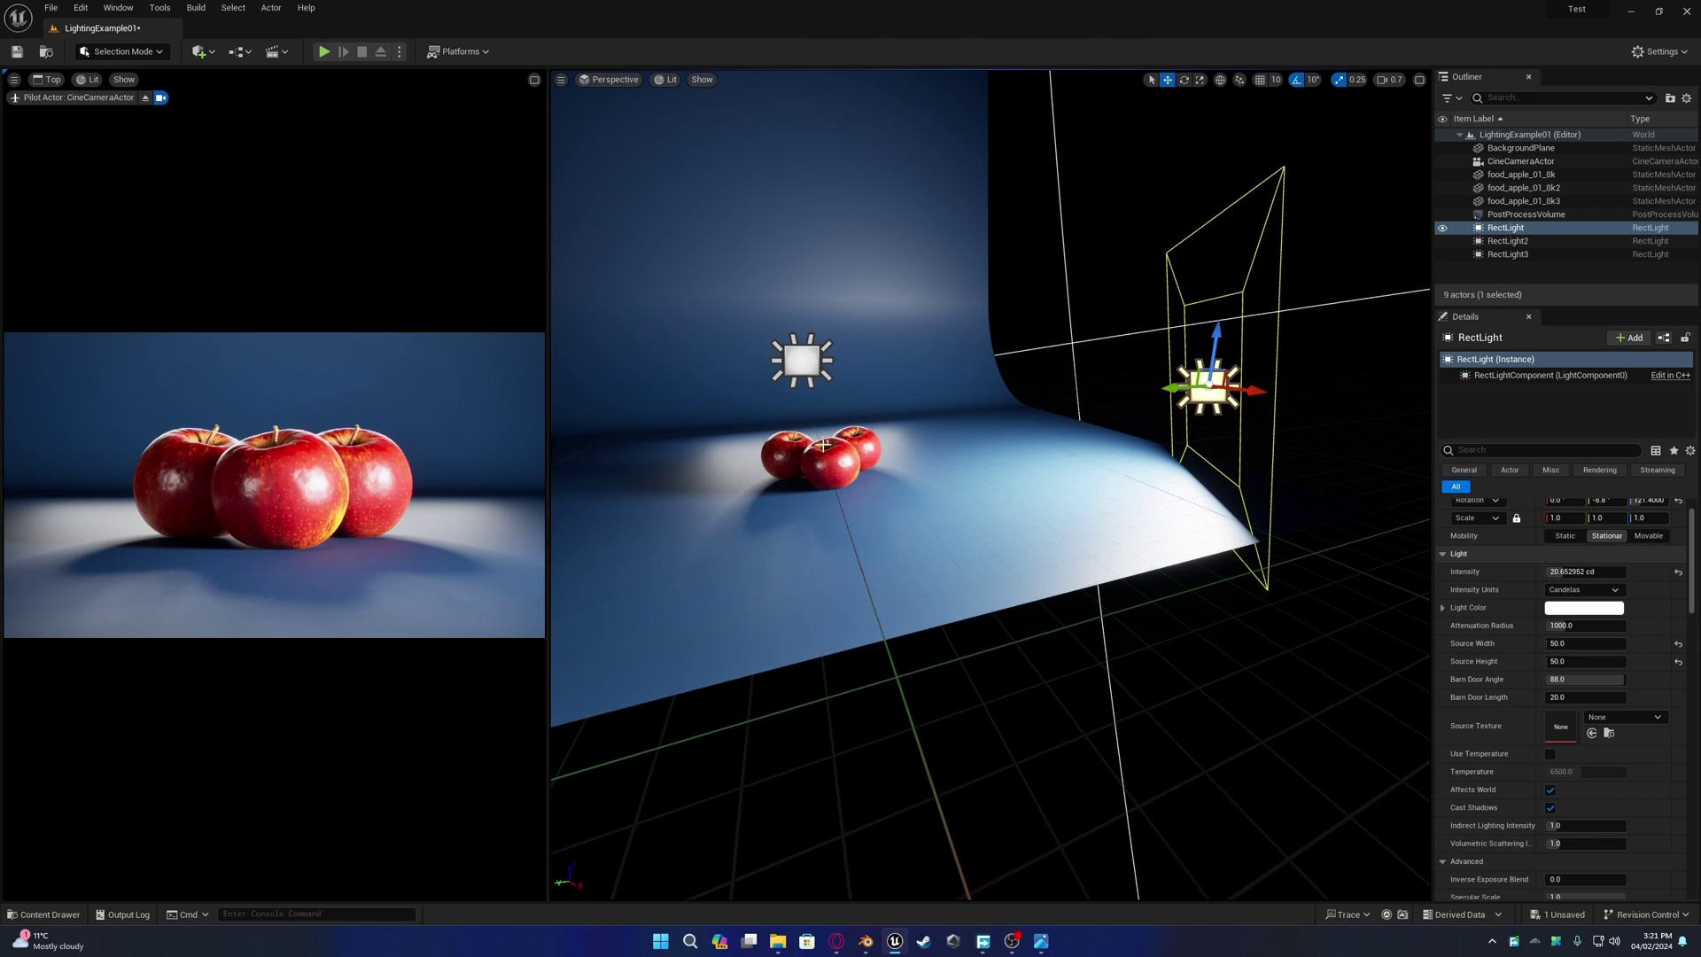
{"action": "key", "text": "s"}
{"action": "right_click_drag", "start_coordinate": [937, 404], "coordinate": [797, 404]}
{"action": "left_click", "coordinate": [1066, 463]}
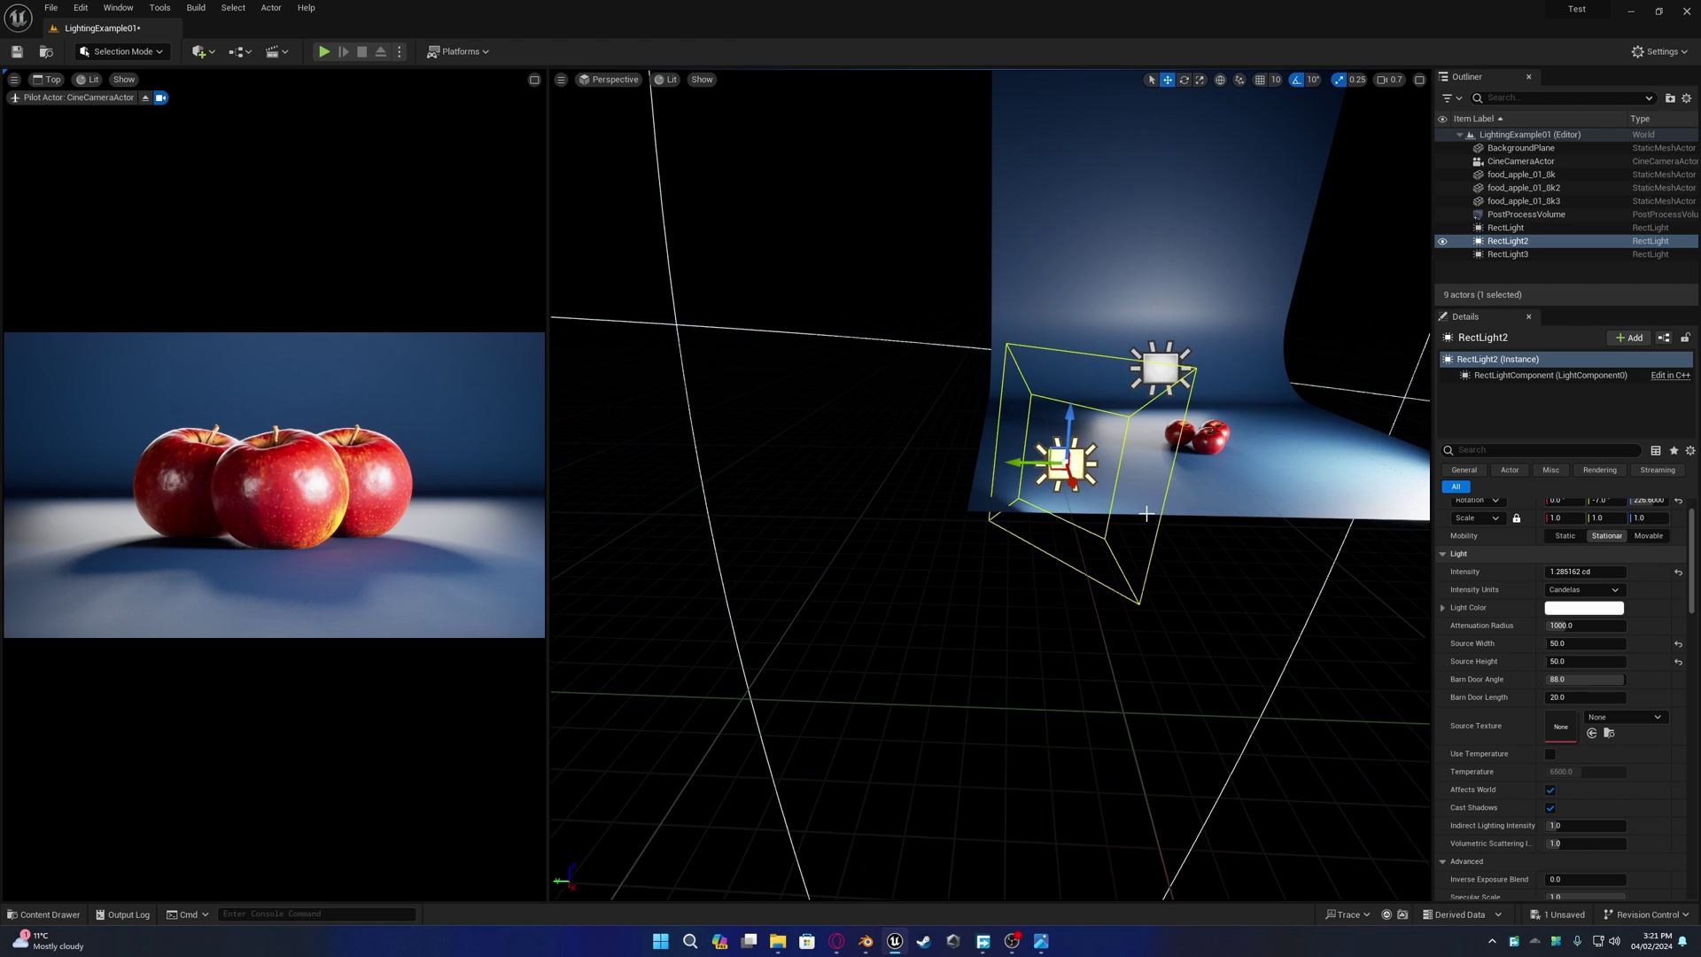
{"action": "right_click_drag", "start_coordinate": [1066, 463], "coordinate": [1161, 463]}
{"action": "key", "text": "w"}
{"action": "right_click_drag", "start_coordinate": [1072, 531], "coordinate": [999, 399]}
{"action": "key", "text": "w"}
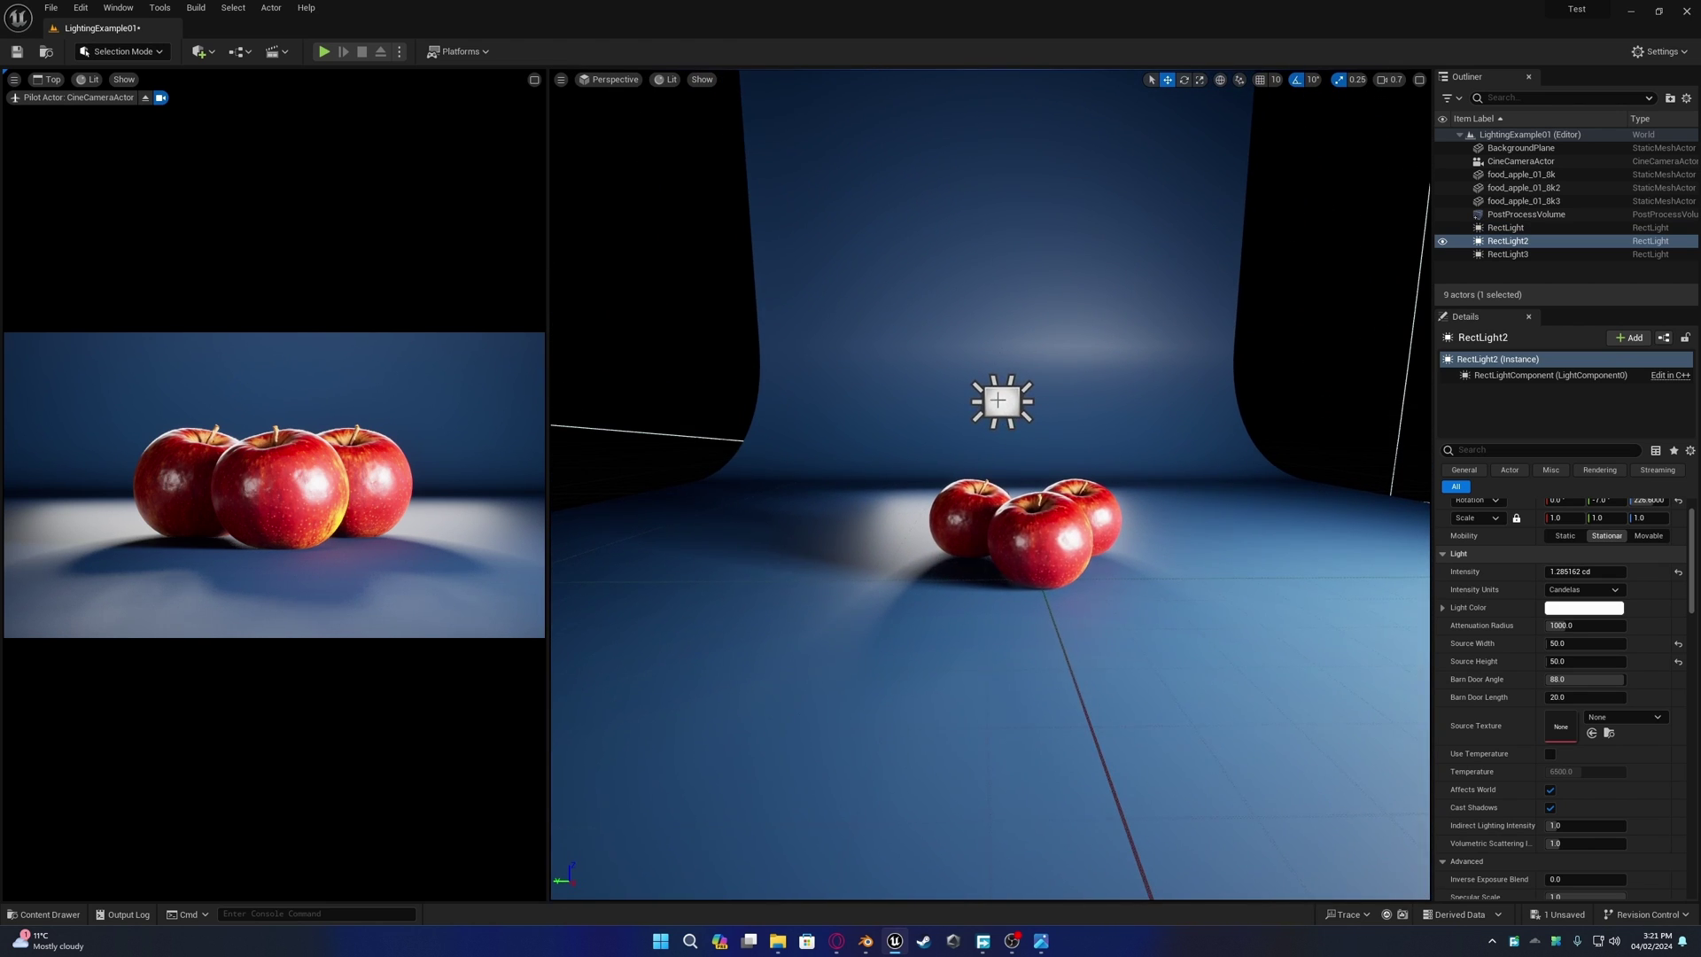
{"action": "left_click", "coordinate": [999, 399]}
{"action": "left_click_drag", "start_coordinate": [1091, 492], "coordinate": [365, 407], "text": "alt"}
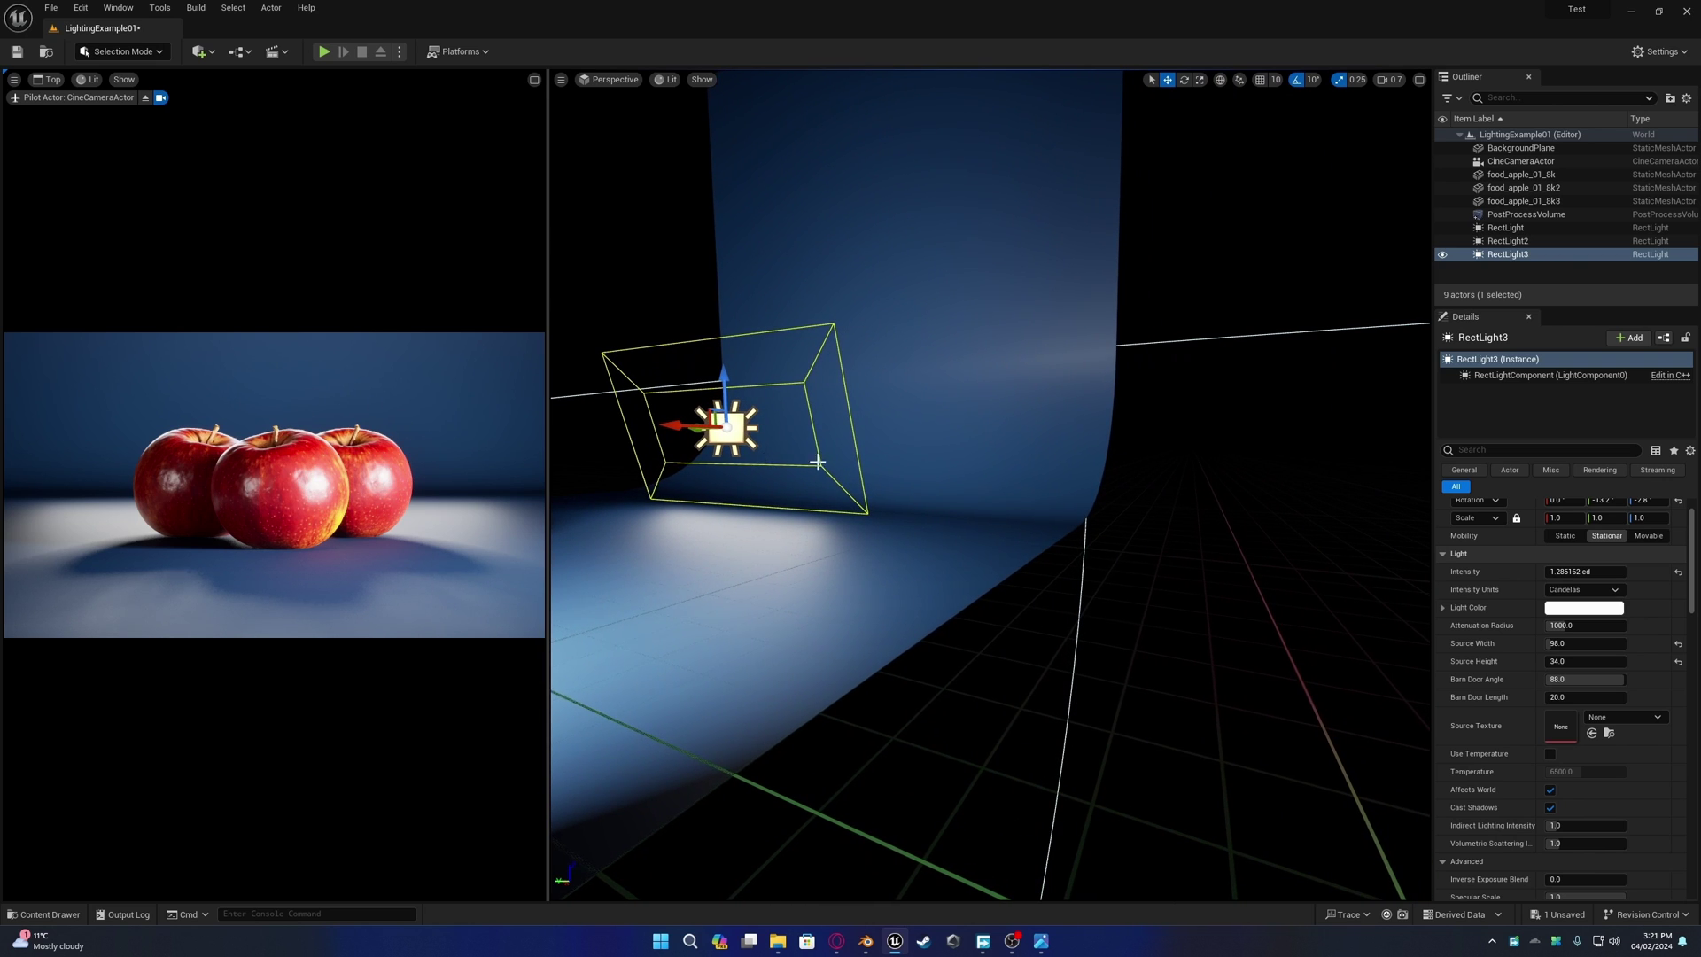
{"action": "left_click_drag", "start_coordinate": [816, 463], "coordinate": [1152, 463], "text": "alt"}
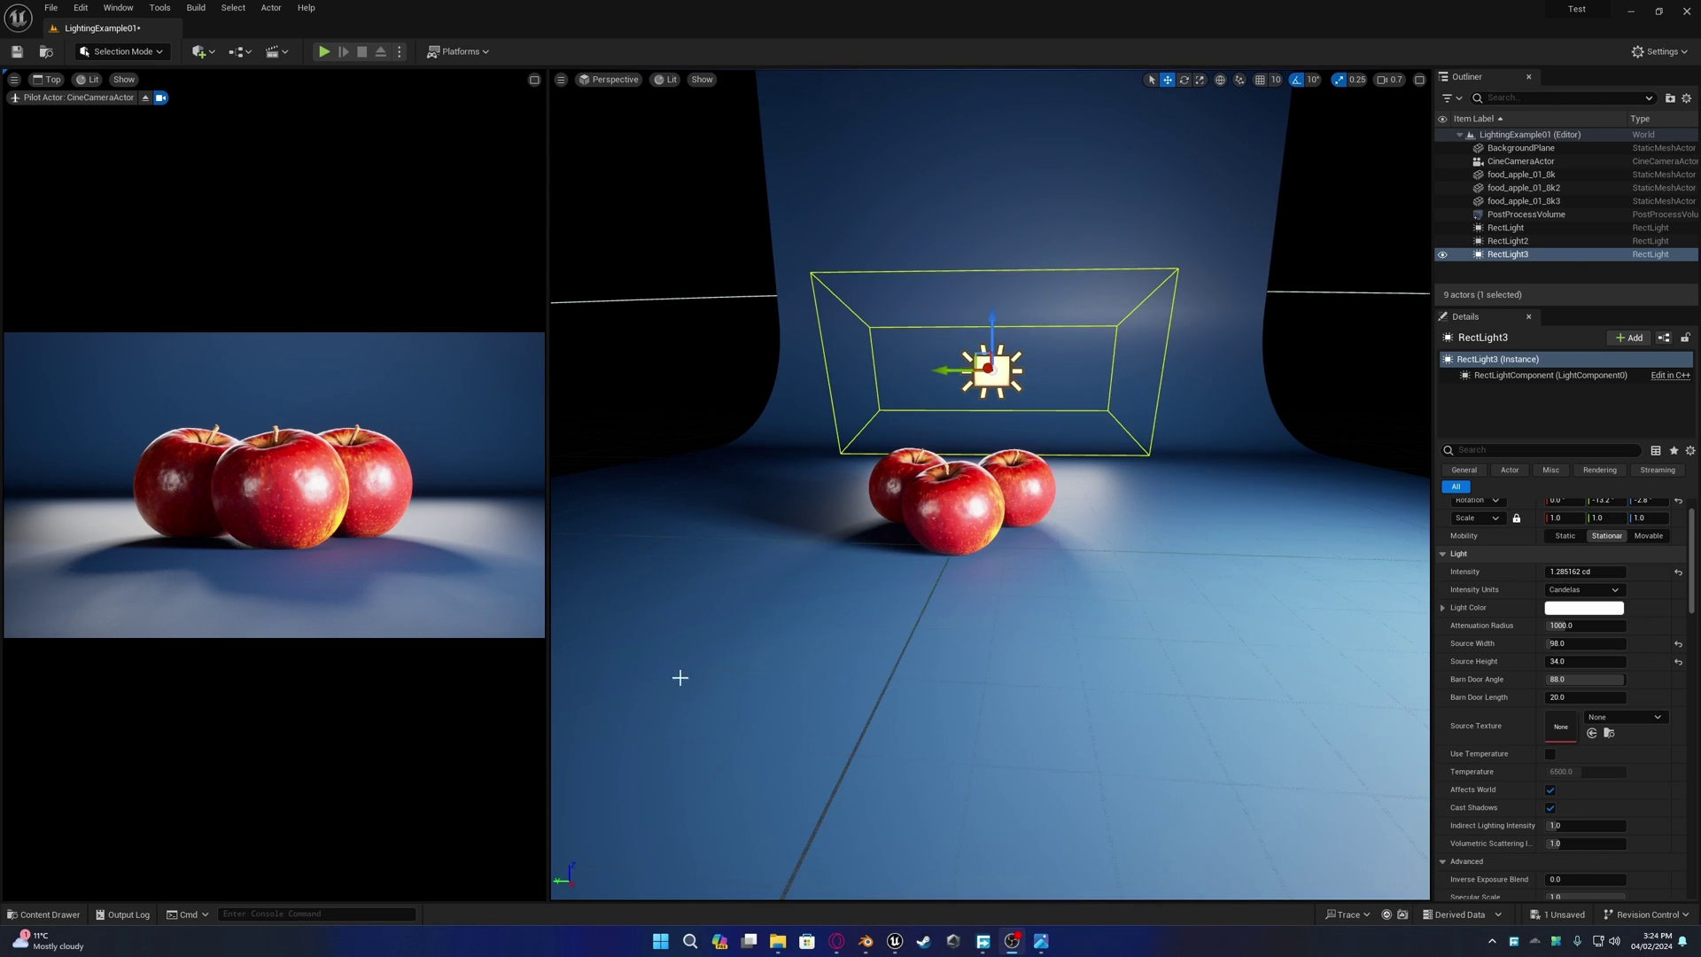
- Add a Spot Light above the blue surface near the apples
{"action": "right_click_drag", "start_coordinate": [822, 628], "coordinate": [727, 628]}
{"action": "scroll", "coordinate": [822, 628], "scroll_direction": "down", "scroll_amount": 1}
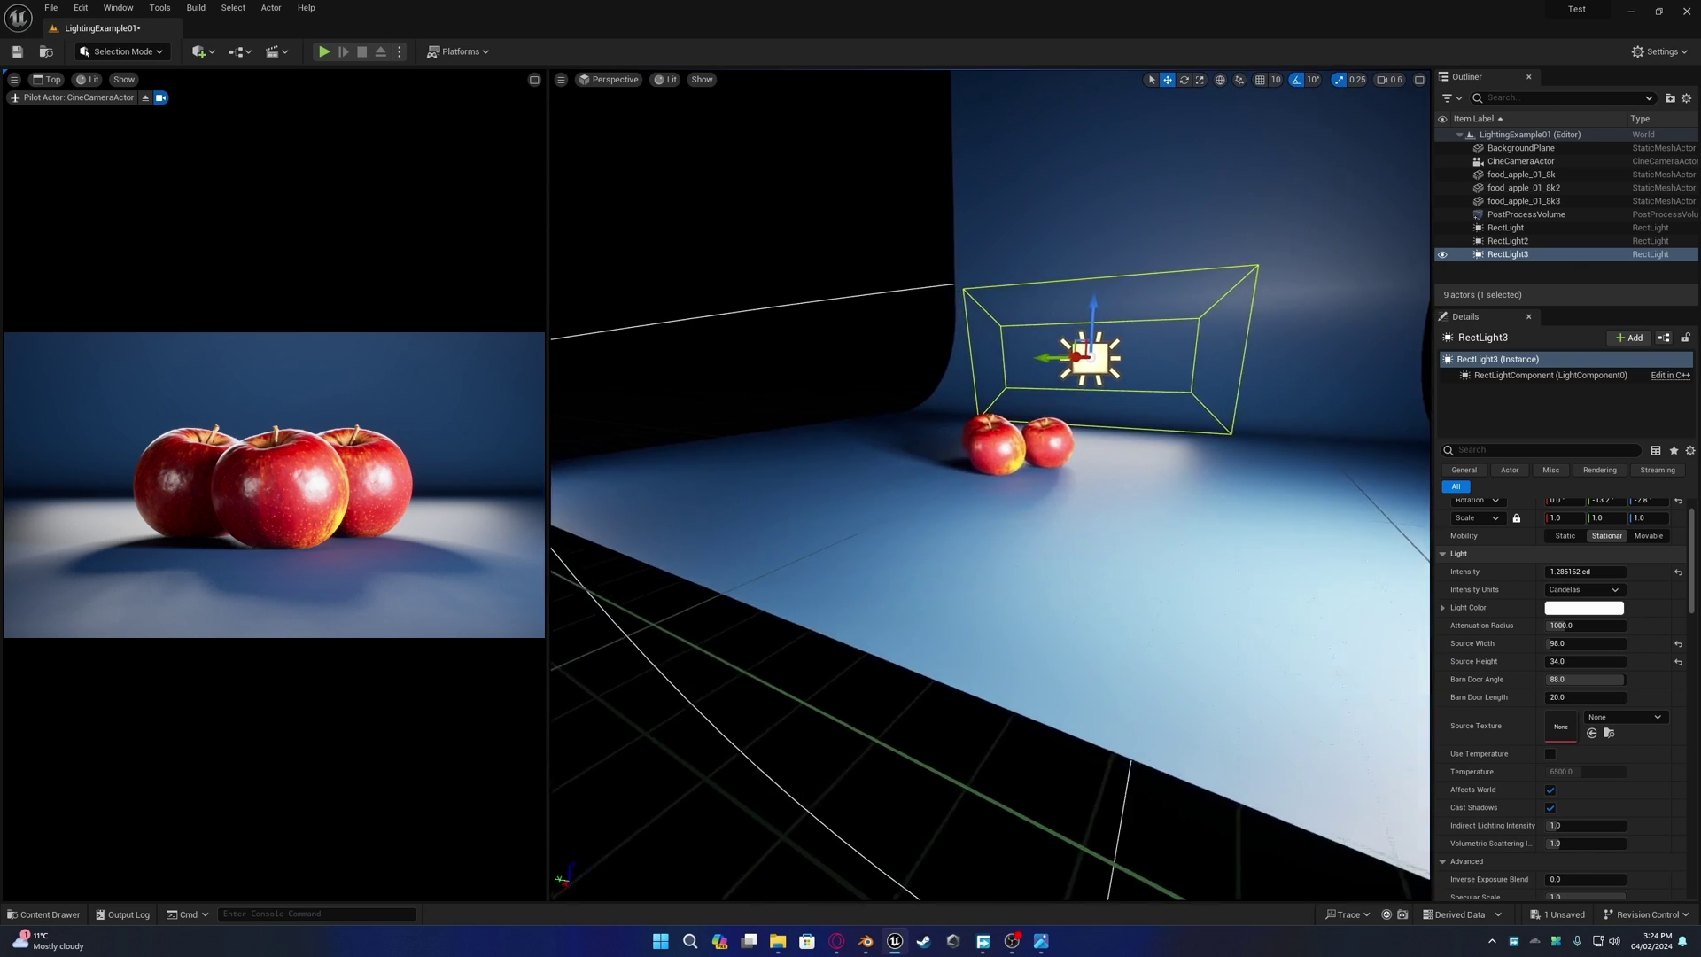
{"action": "right_click_drag", "start_coordinate": [983, 499], "coordinate": [994, 498]}
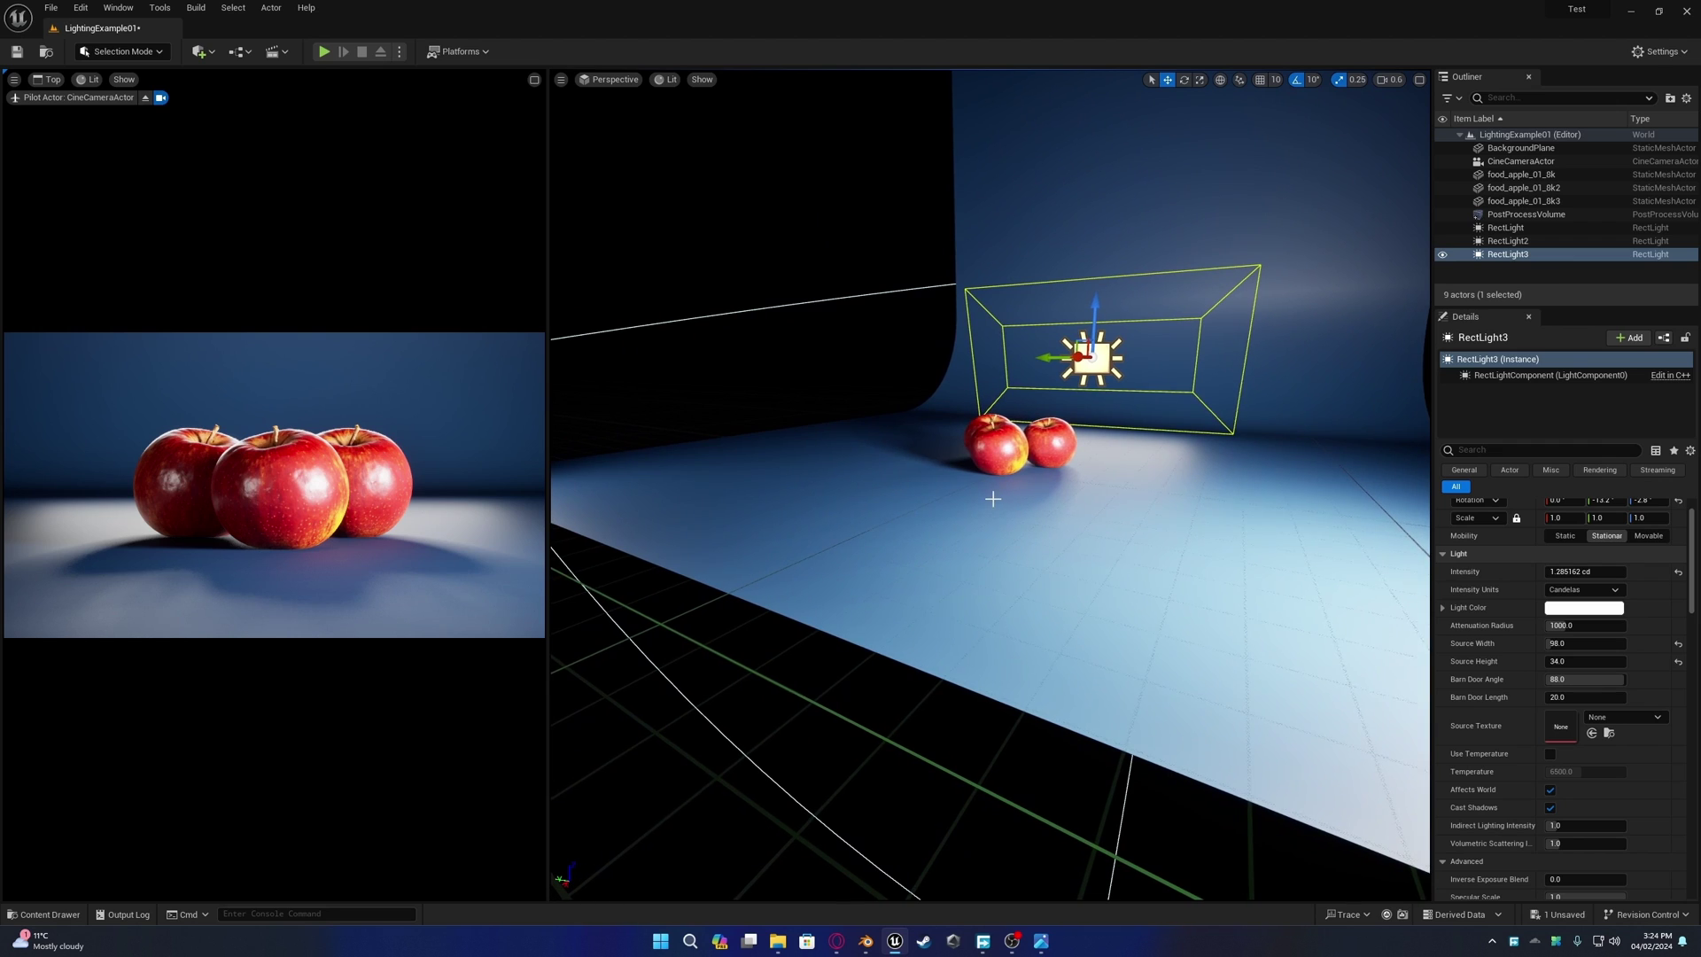
{"action": "left_click", "coordinate": [199, 52]}
{"action": "mouse_move", "coordinate": [248, 324]}
{"action": "left_click_drag", "start_coordinate": [355, 339], "coordinate": [913, 280]}
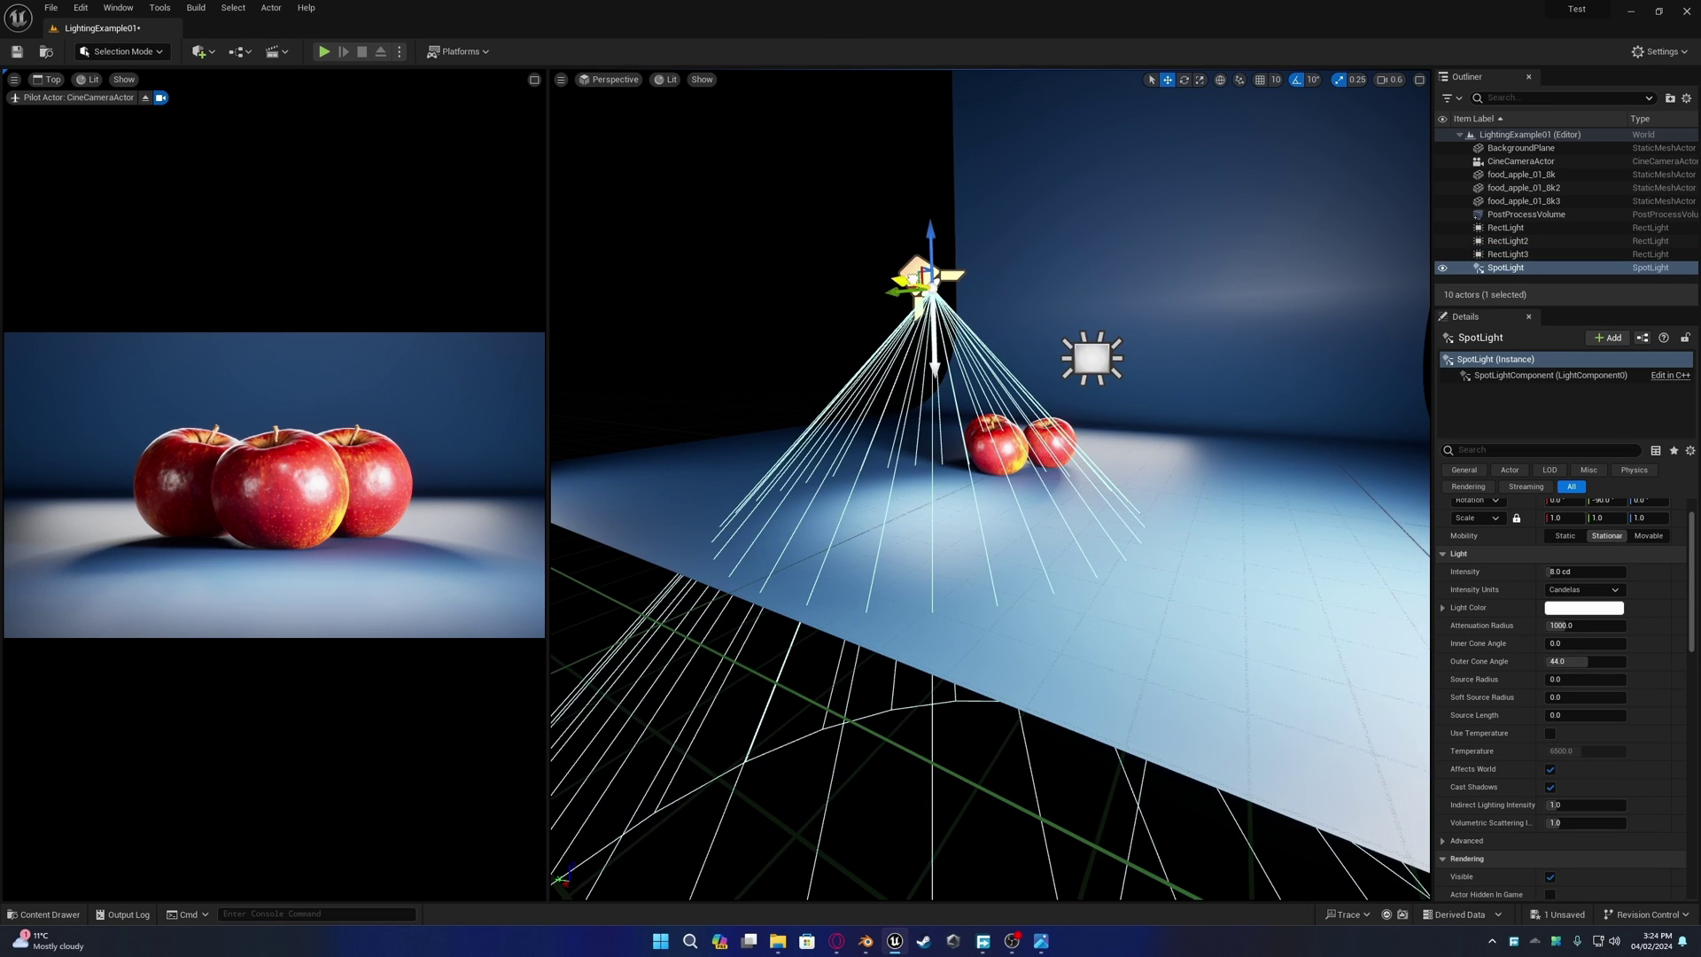
- Pilot the spotlight to a position above and in front of the apples, aimed down at them
{"action": "right_click", "coordinate": [913, 280]}
{"action": "right_click_drag", "start_coordinate": [990, 485], "coordinate": [970, 283]}
{"action": "scroll", "coordinate": [990, 485], "scroll_direction": "down", "scroll_amount": 2}
{"action": "key", "text": "w"}
{"action": "key", "text": "e"}
{"action": "key", "text": "d"}
{"action": "right_click_drag", "start_coordinate": [700, 141], "coordinate": [658, 142]}
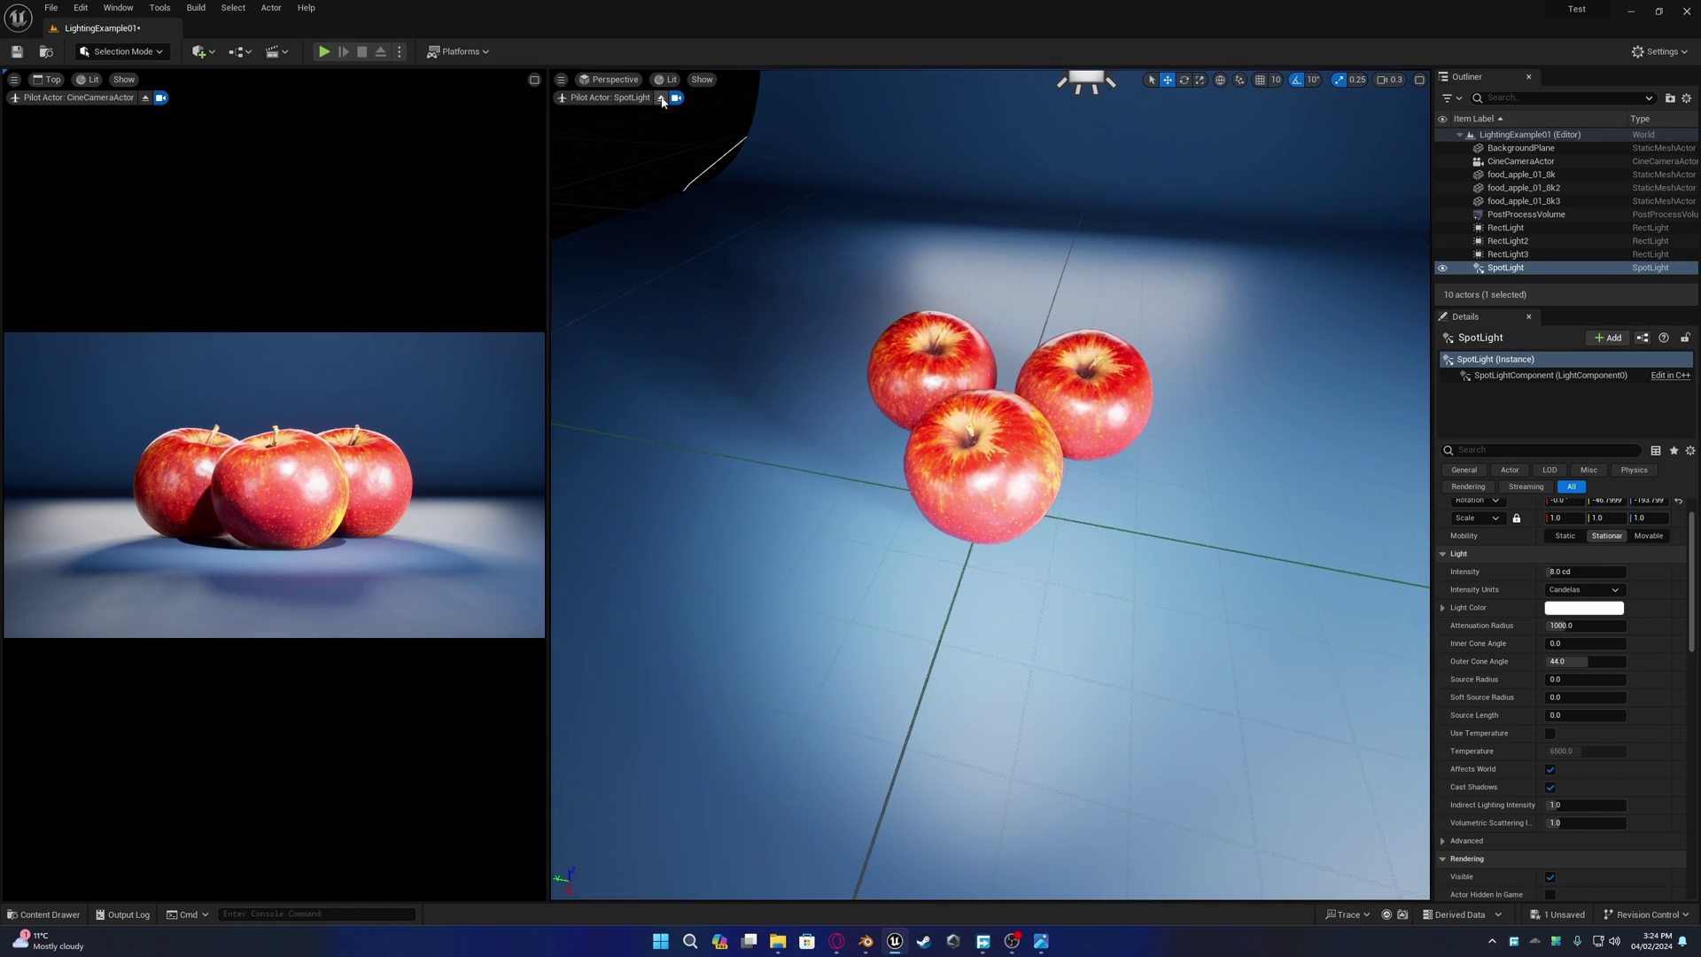
- Stop piloting the spotlight, then narrow its outer cone angle to about 13 and set its intensity to about 12.7 cd
{"action": "left_click", "coordinate": [662, 99]}
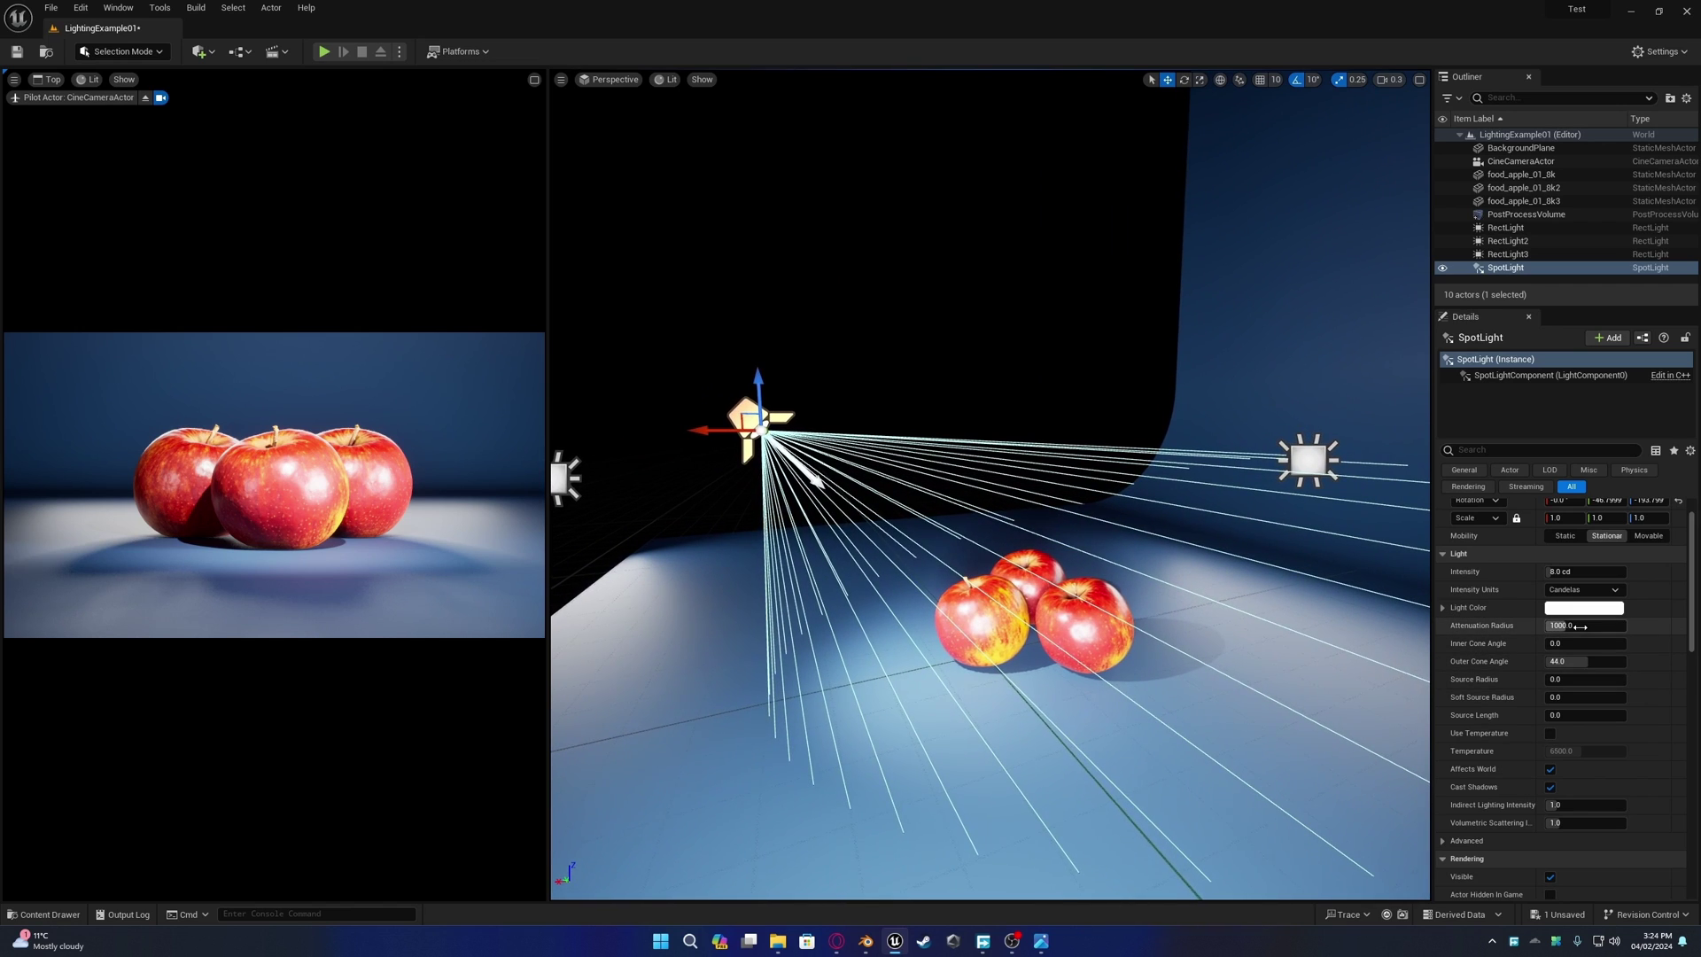
{"action": "left_click_drag", "start_coordinate": [1593, 662], "coordinate": [1550, 662]}
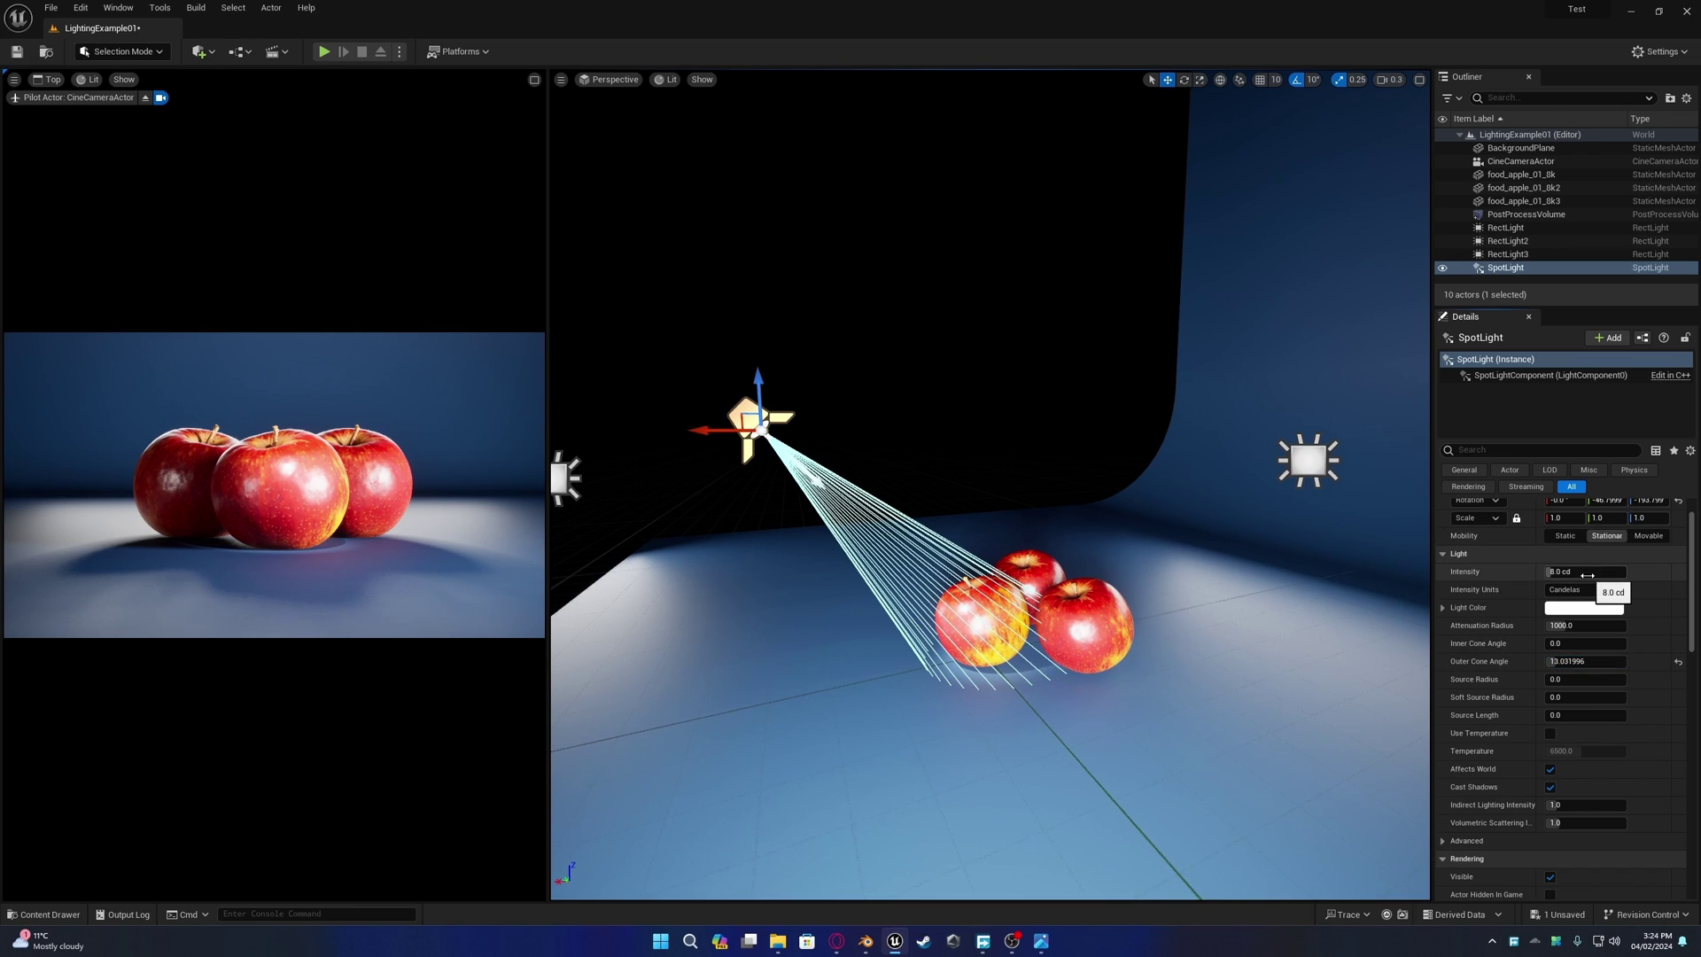
{"action": "left_click_drag", "start_coordinate": [1552, 571], "coordinate": [1545, 572]}
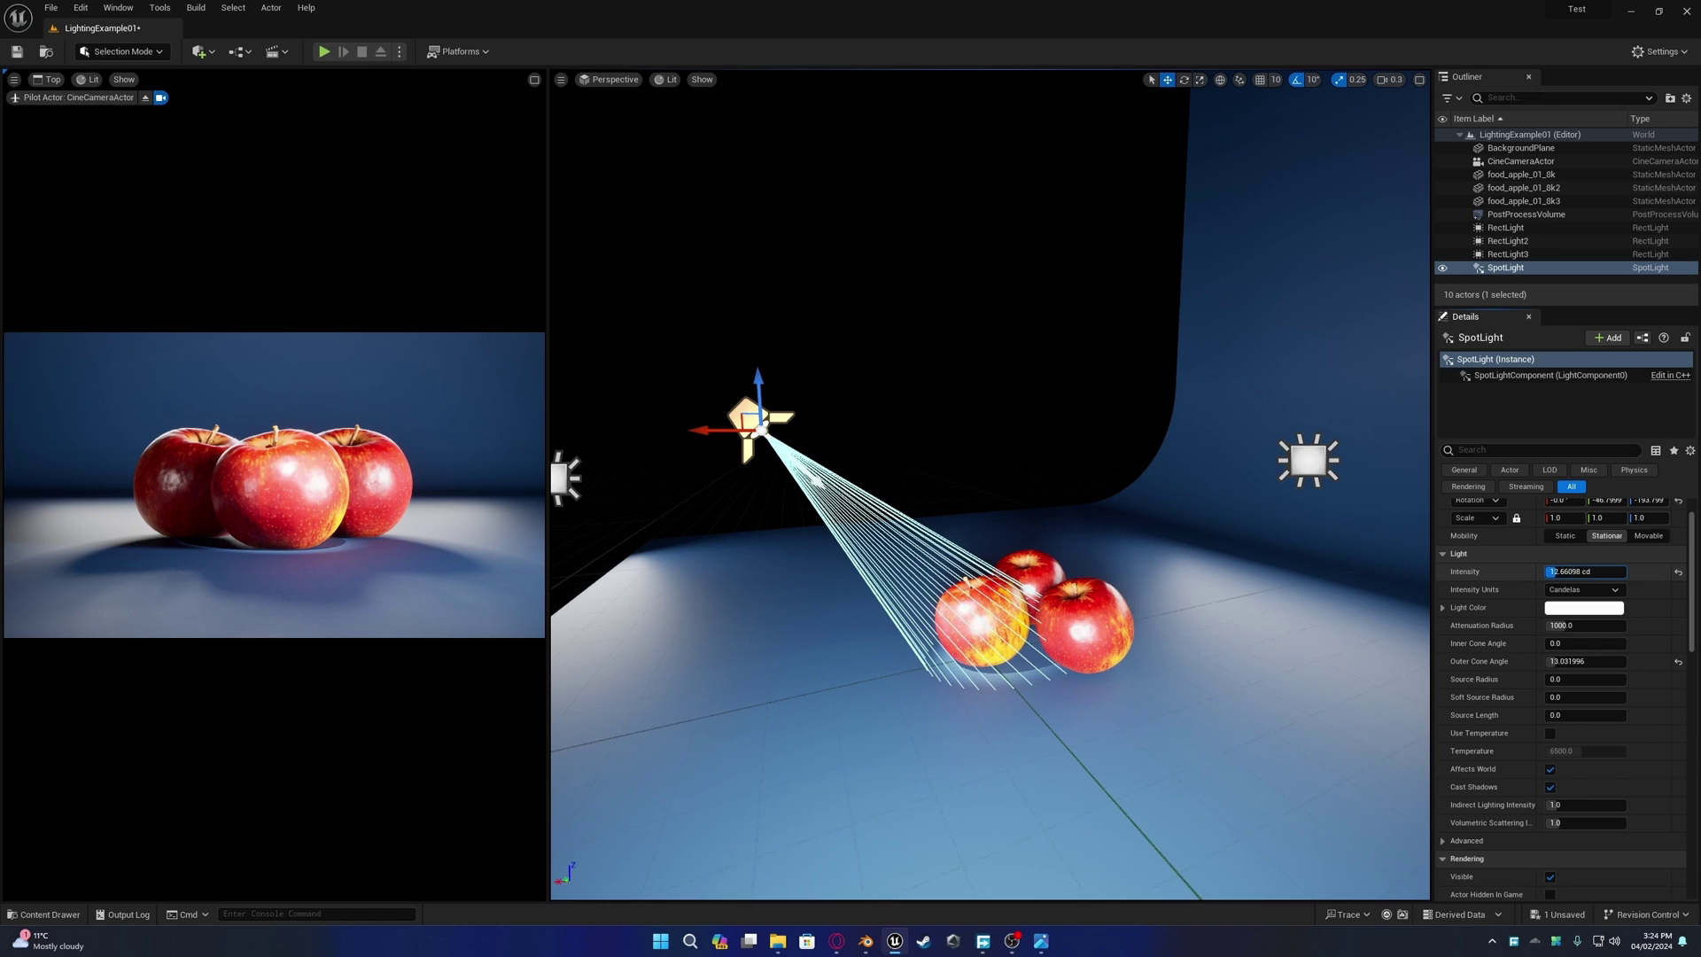
- Examine the full lighting arrangement around the apples from several angles, selecting RectLight3 and RectLight2 in turn
{"action": "right_click_drag", "start_coordinate": [802, 529], "coordinate": [962, 589]}
{"action": "key", "text": "s"}
{"action": "scroll", "coordinate": [910, 575], "scroll_direction": "up", "scroll_amount": 2}
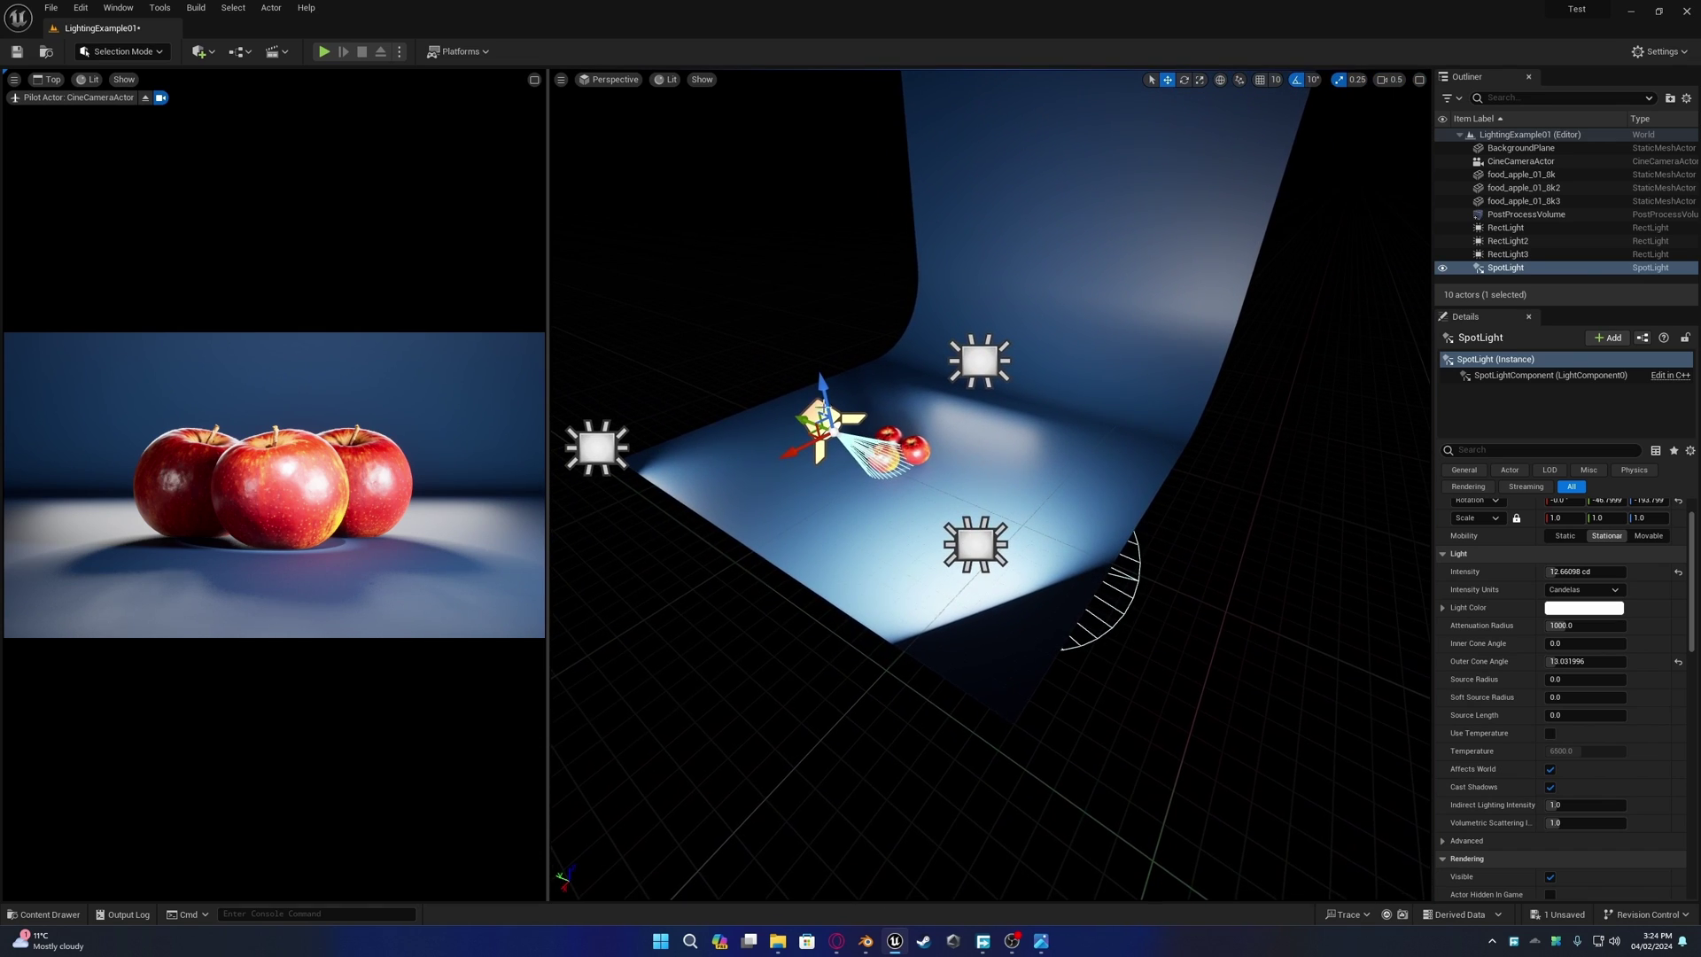
{"action": "right_click_drag", "start_coordinate": [886, 485], "coordinate": [877, 501]}
{"action": "right_click_drag", "start_coordinate": [816, 588], "coordinate": [754, 606]}
{"action": "key", "text": "d"}
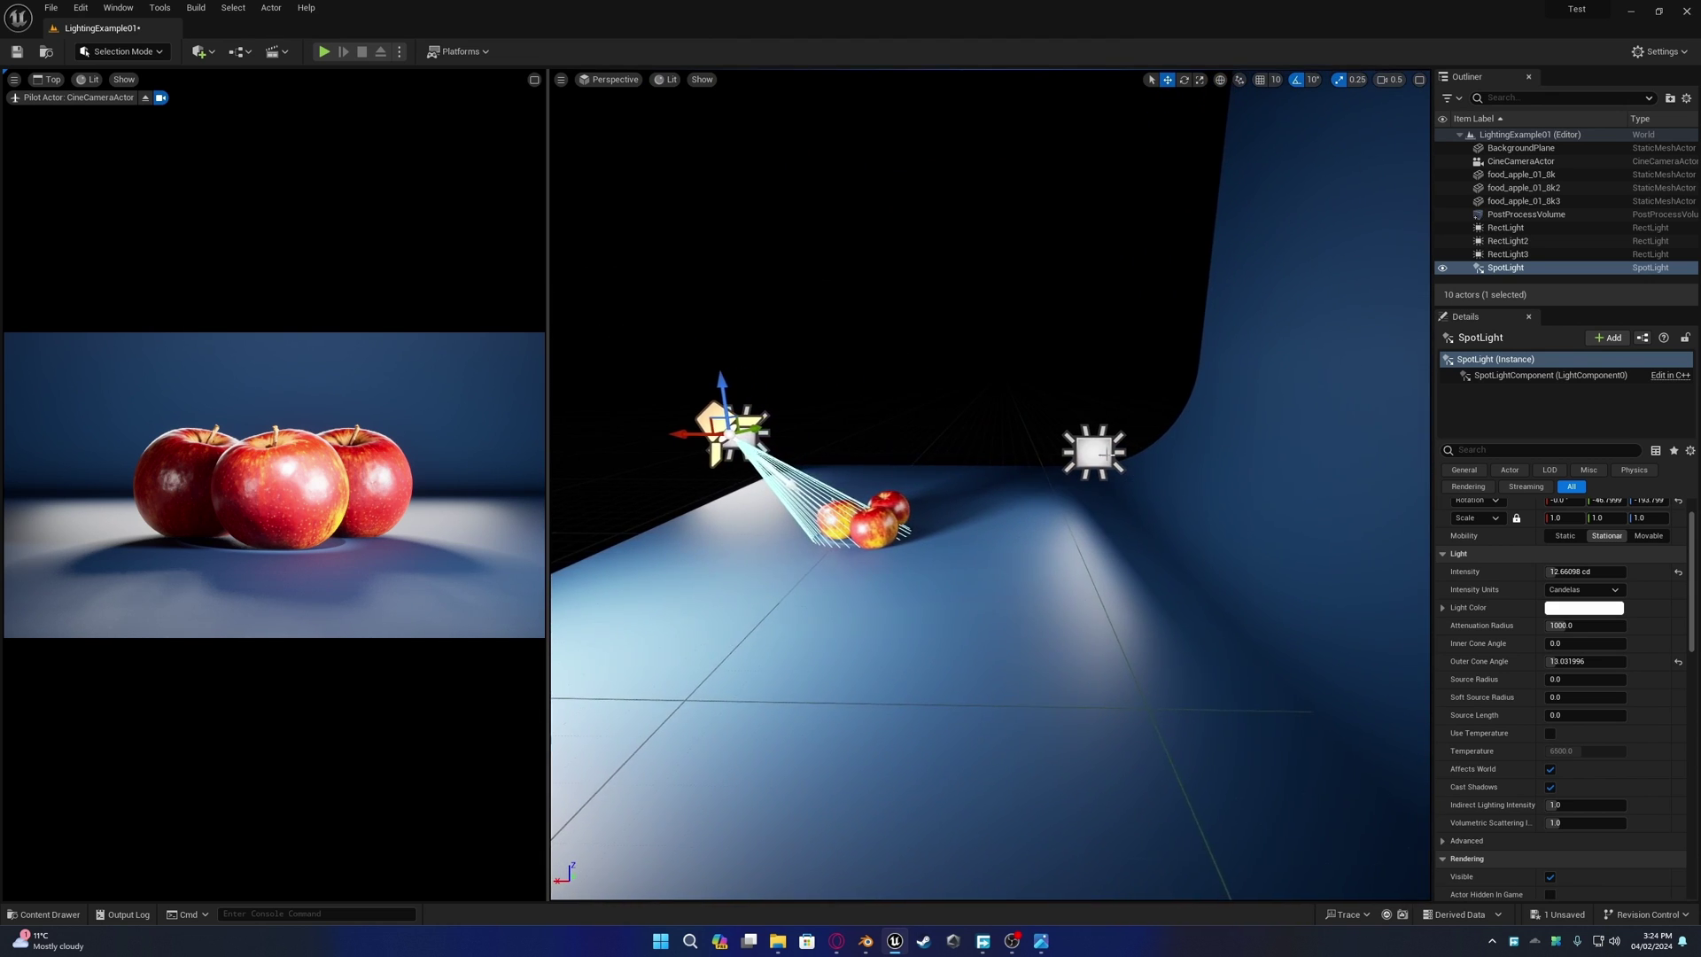
{"action": "left_click", "coordinate": [1094, 452]}
{"action": "right_click_drag", "start_coordinate": [1020, 549], "coordinate": [1037, 487]}
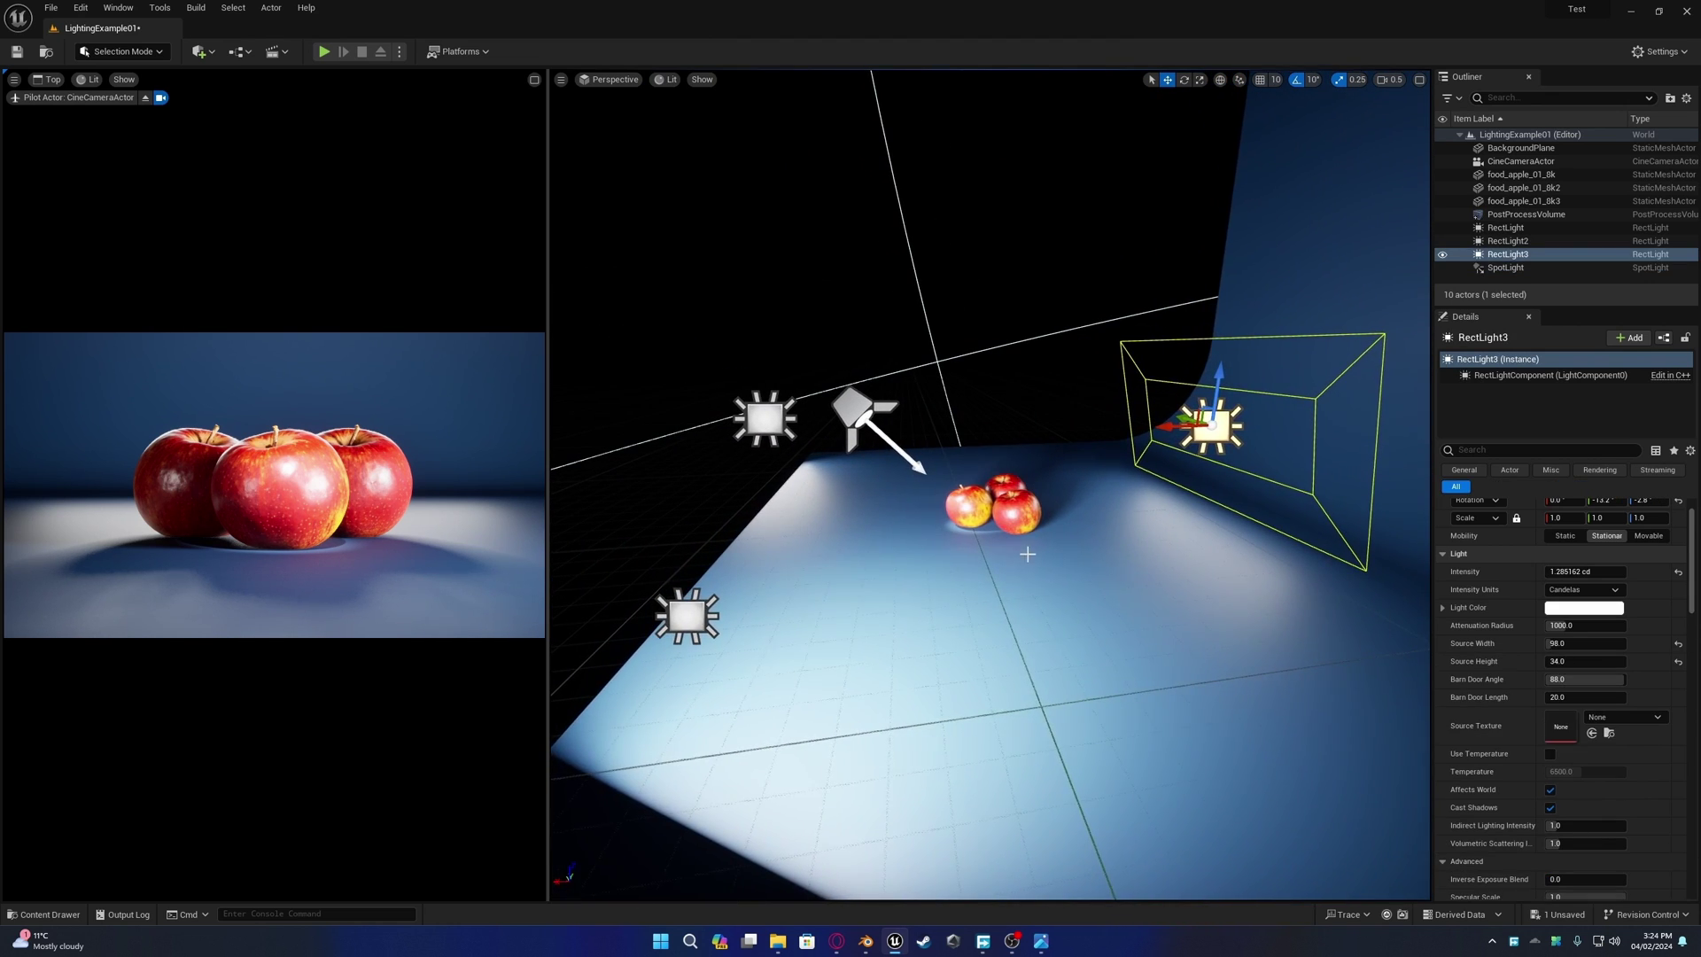
{"action": "right_click_drag", "start_coordinate": [1027, 554], "coordinate": [946, 557]}
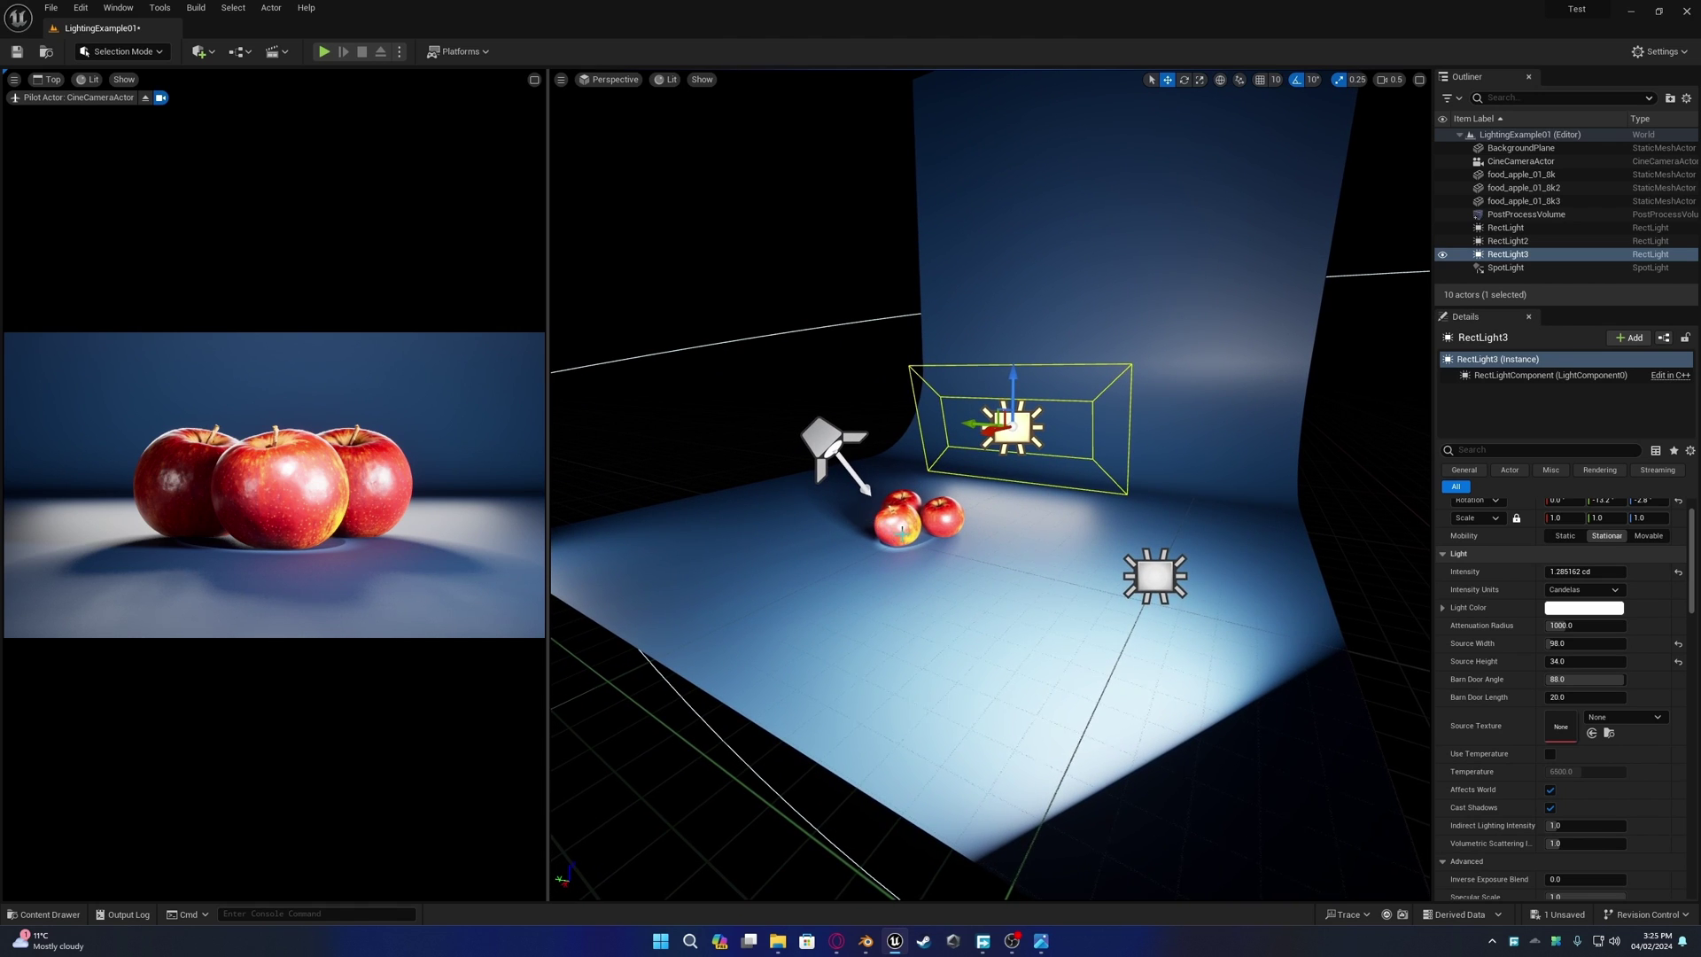
{"action": "right_click_drag", "start_coordinate": [988, 495], "coordinate": [1028, 519]}
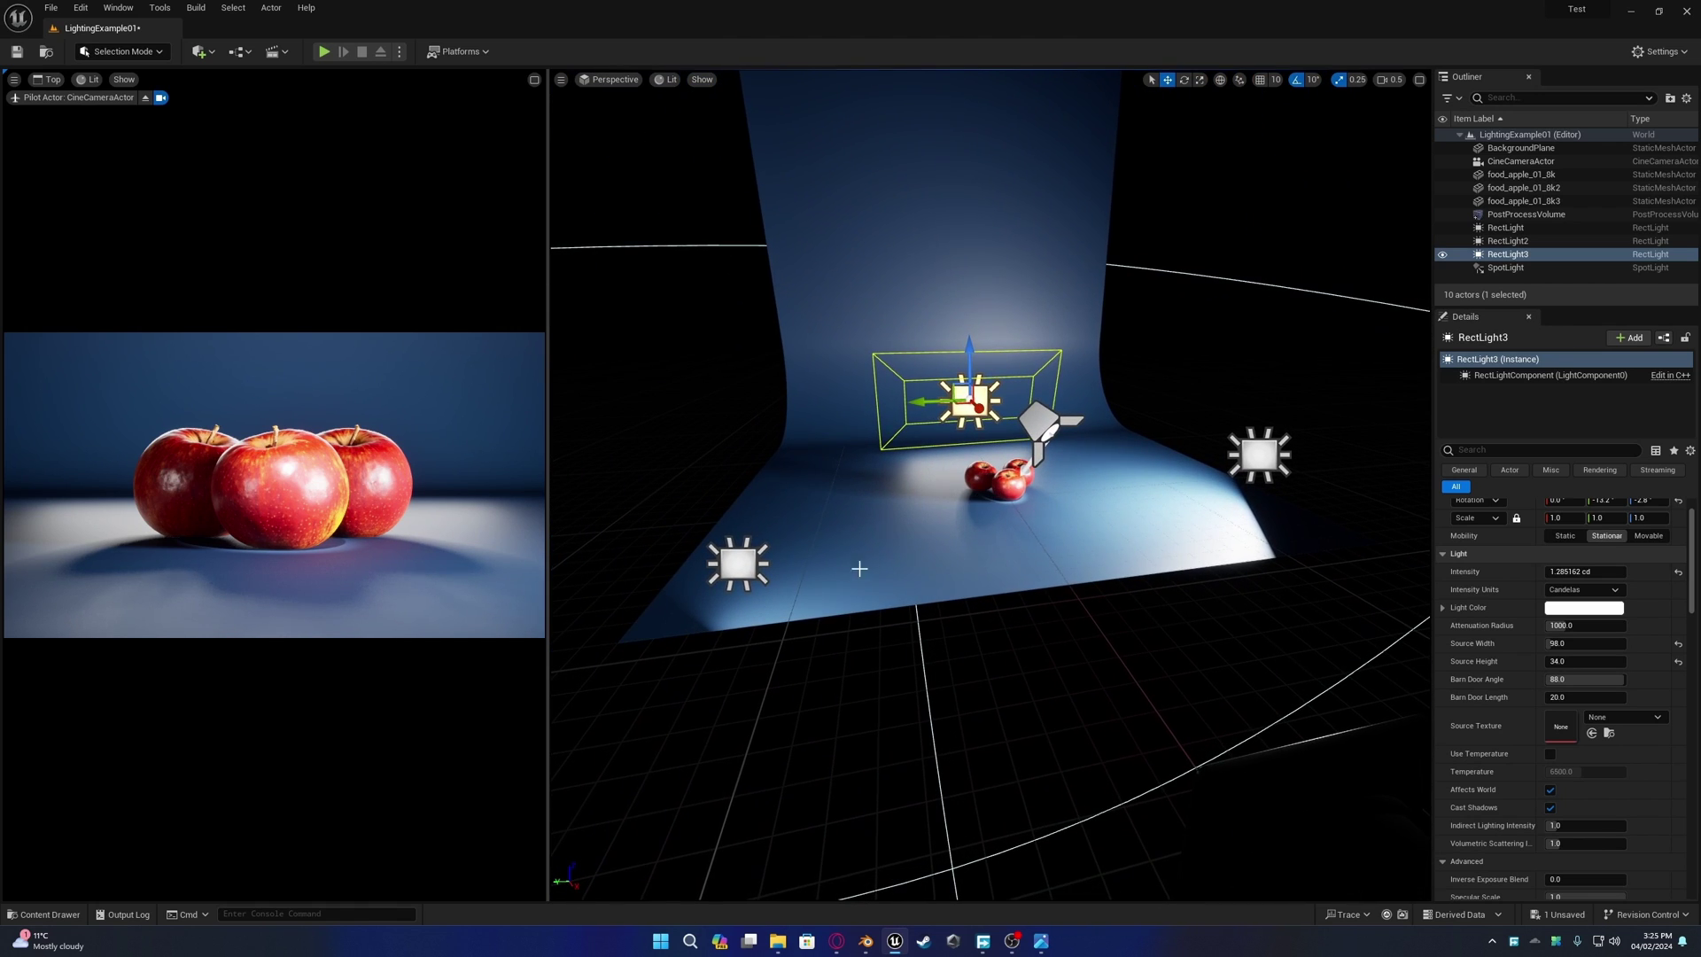
{"action": "left_click", "coordinate": [730, 574]}
{"action": "right_click_drag", "start_coordinate": [729, 574], "coordinate": [673, 572]}
{"action": "right_click_drag", "start_coordinate": [922, 645], "coordinate": [790, 608]}
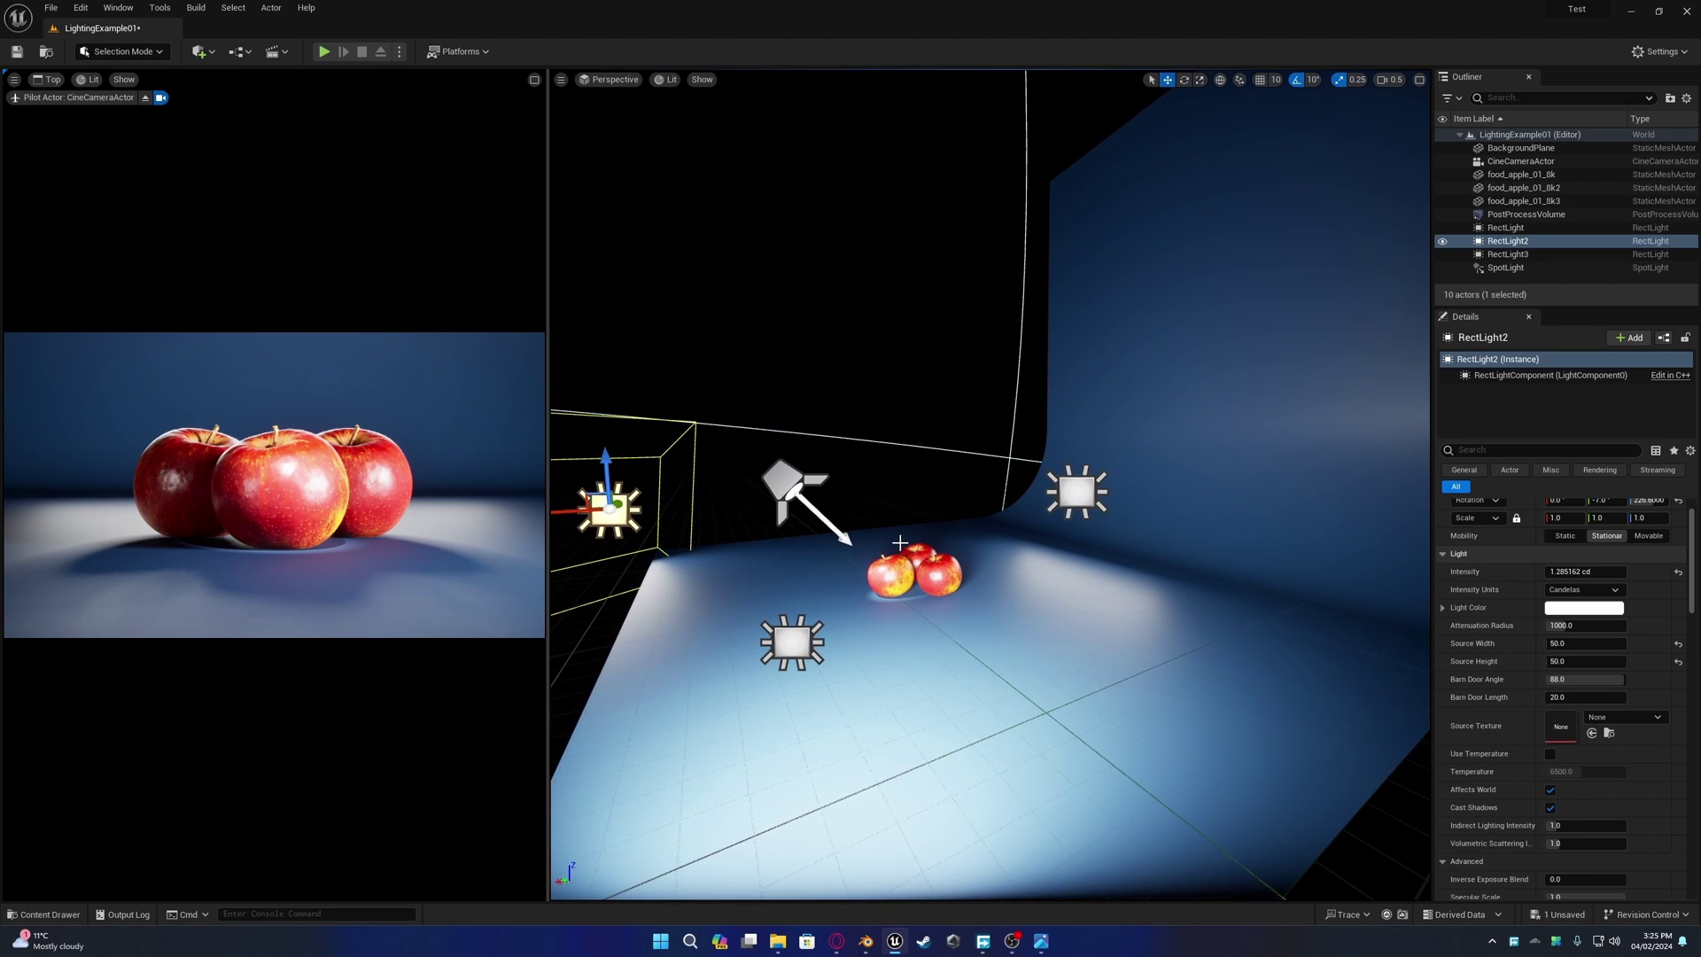